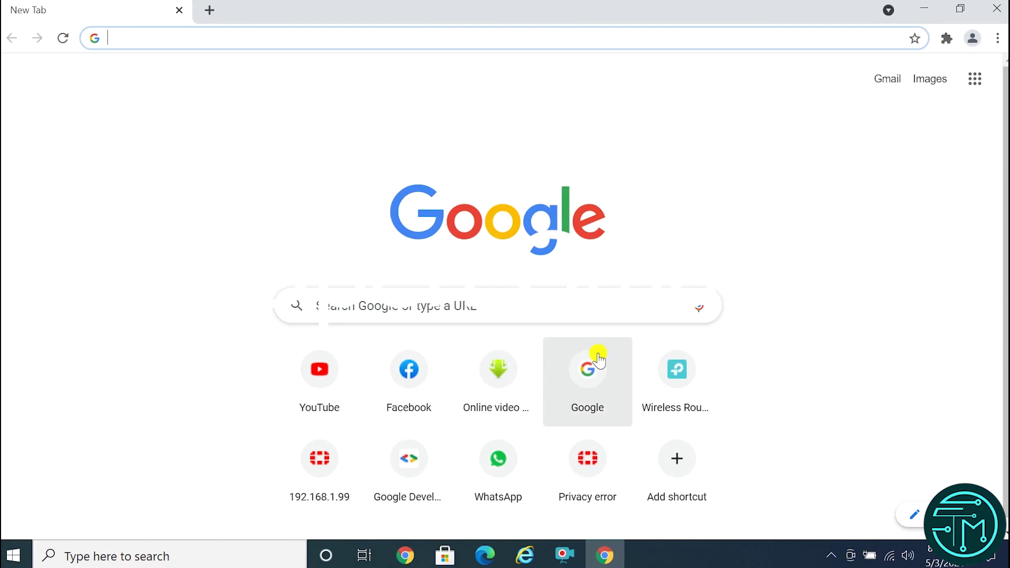
Sign in to Gmail with the chosen Google account and its password.
{"action": "left_click", "coordinate": [889, 80]}
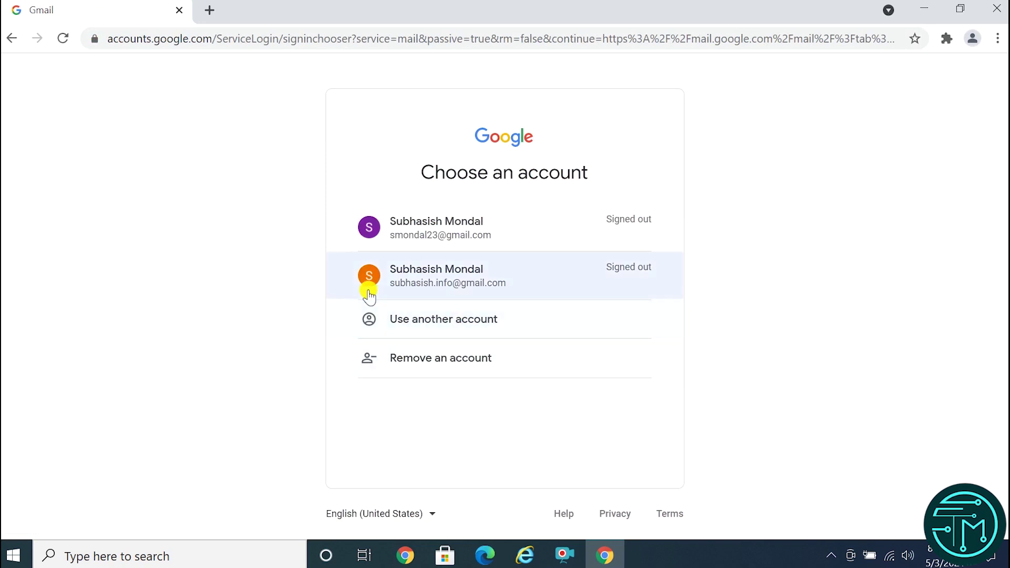
{"action": "left_click", "coordinate": [461, 280]}
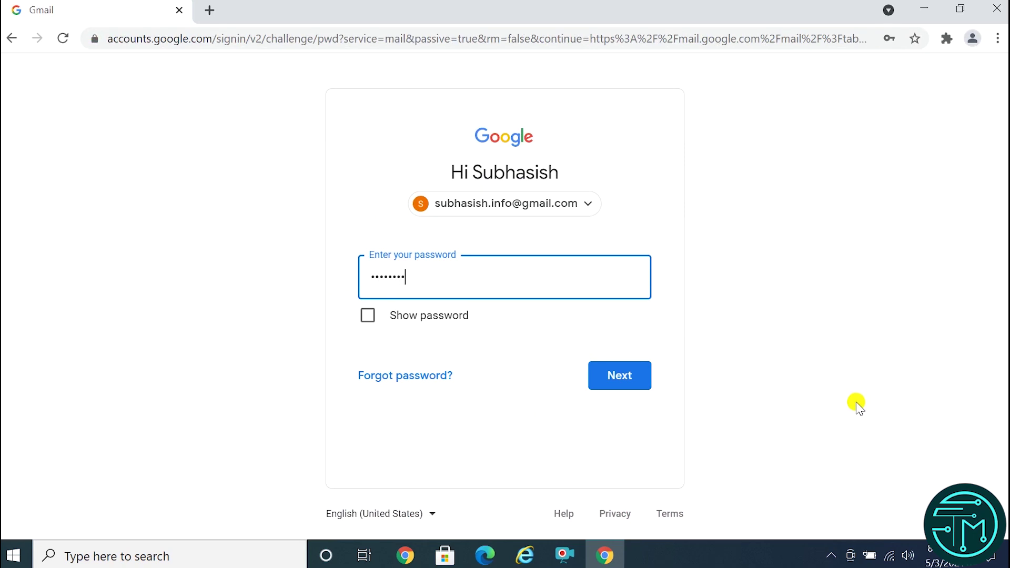
{"action": "key", "text": "Return"}
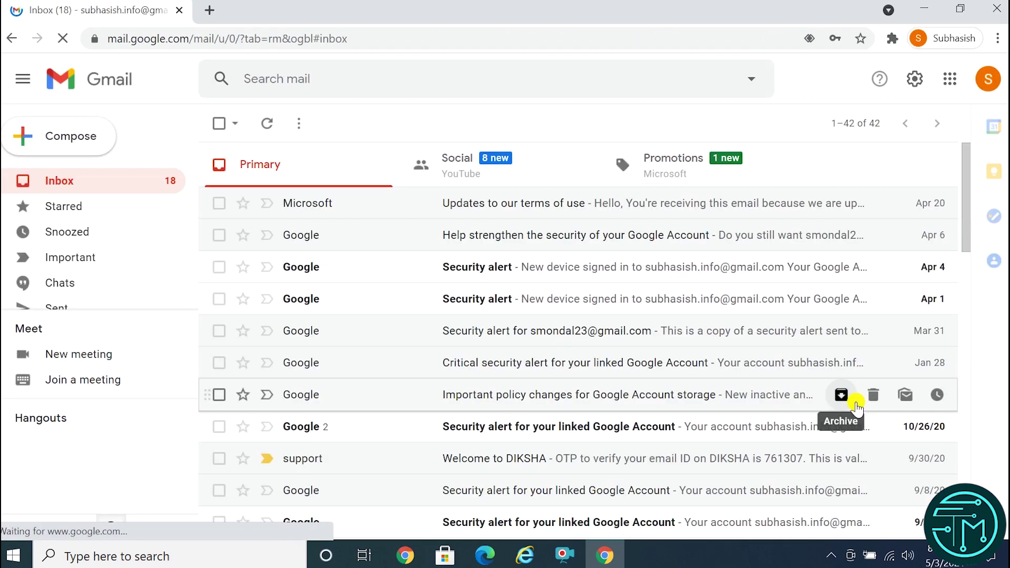
Copy the mail-merge URL from Mail Merge Link.txt in Notepad, then bring Gmail back.
{"action": "left_click", "coordinate": [928, 10]}
{"action": "double_click", "coordinate": [138, 120]}
{"action": "left_click", "coordinate": [827, 103]}
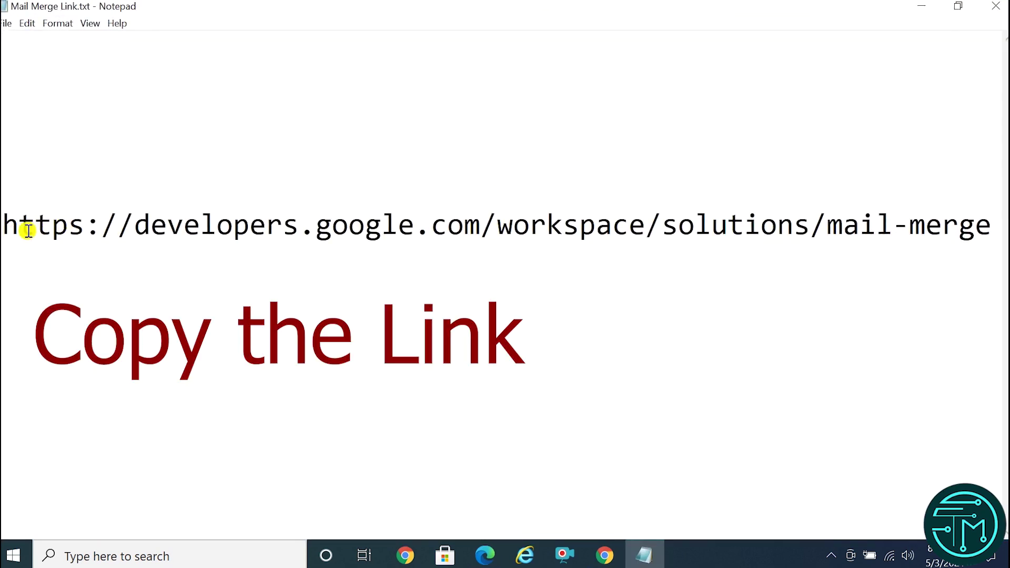
{"action": "left_click_drag", "start_coordinate": [3, 226], "coordinate": [993, 231]}
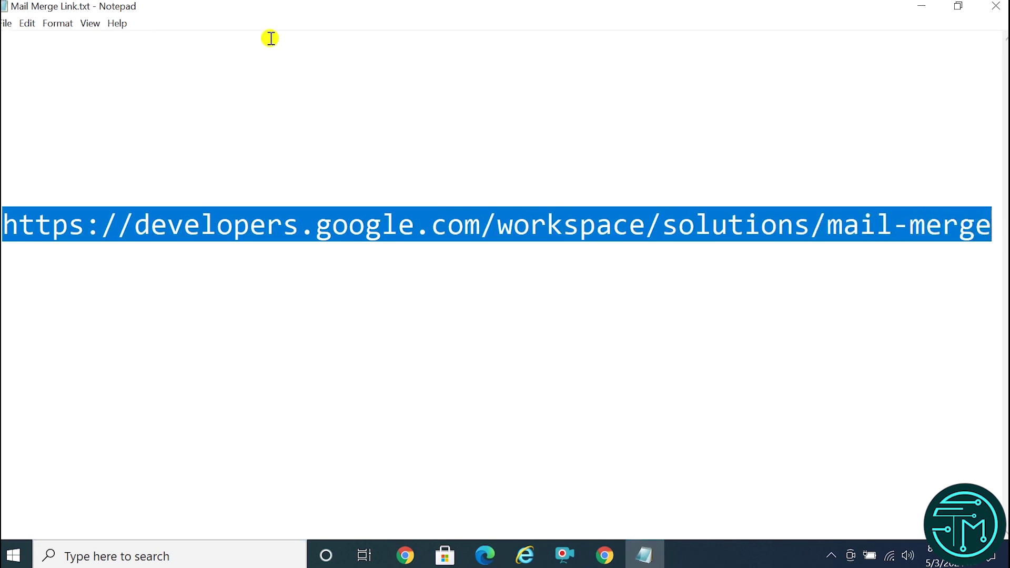
{"action": "left_click", "coordinate": [27, 23]}
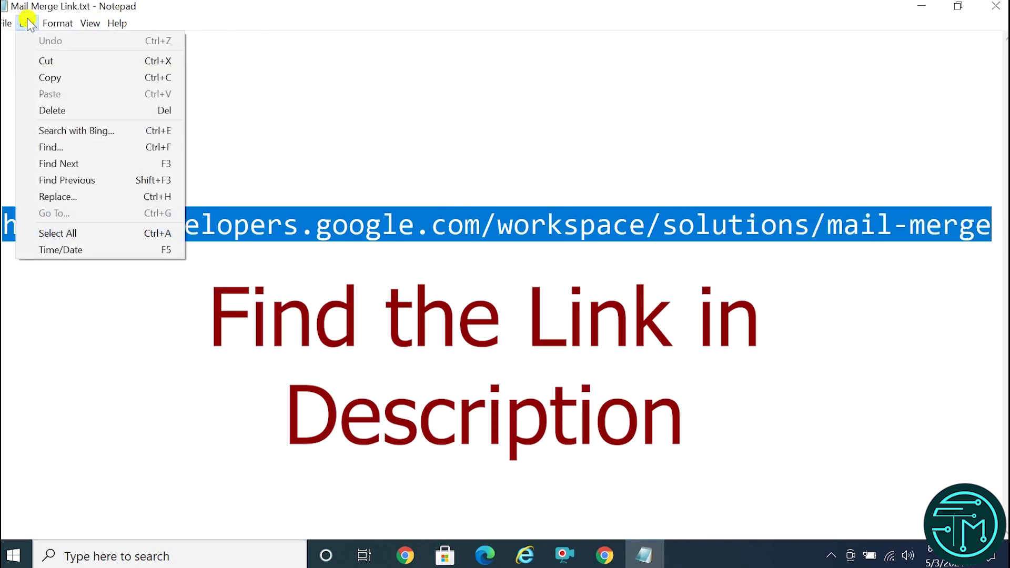
{"action": "left_click", "coordinate": [55, 77]}
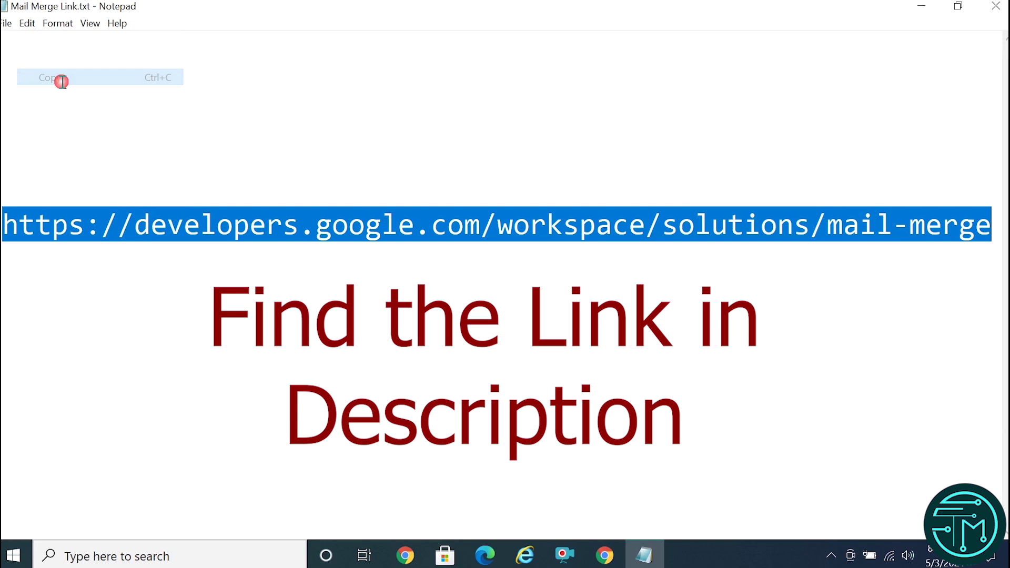
{"action": "left_click", "coordinate": [921, 7]}
{"action": "left_click", "coordinate": [599, 556]}
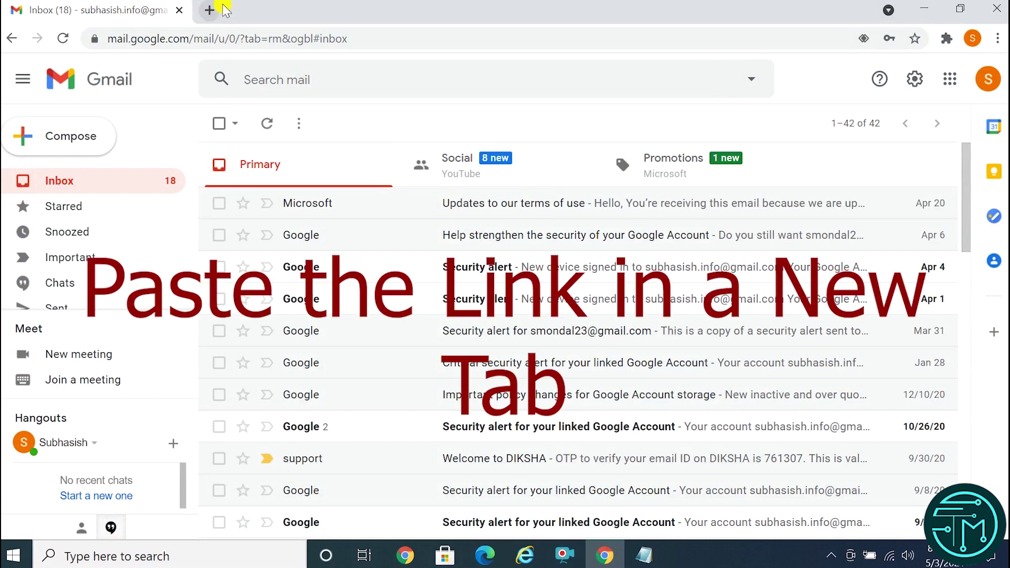
Load the copied mail-merge link in a new browser tab.
{"action": "left_click", "coordinate": [206, 10]}
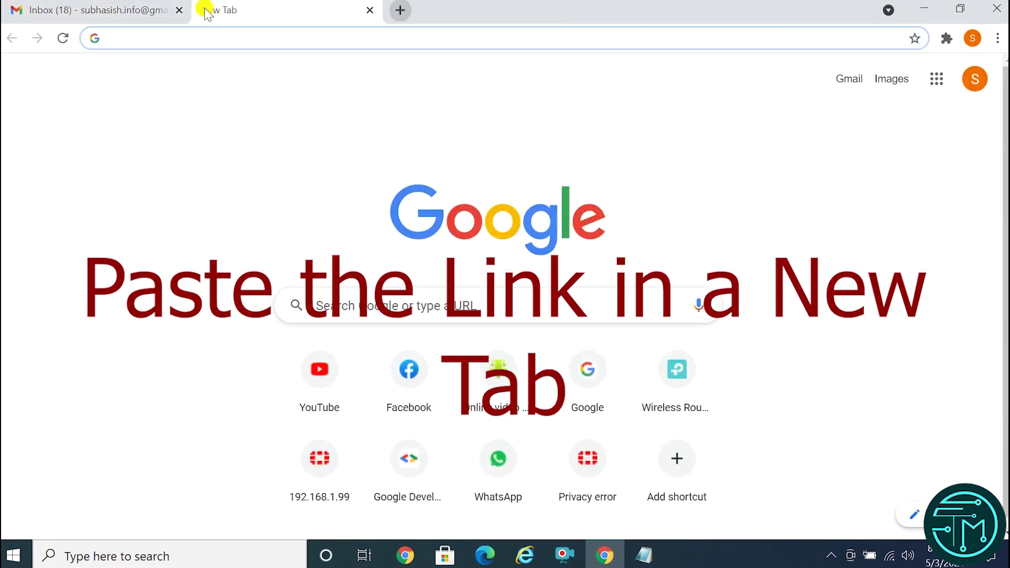
{"action": "right_click", "coordinate": [142, 37]}
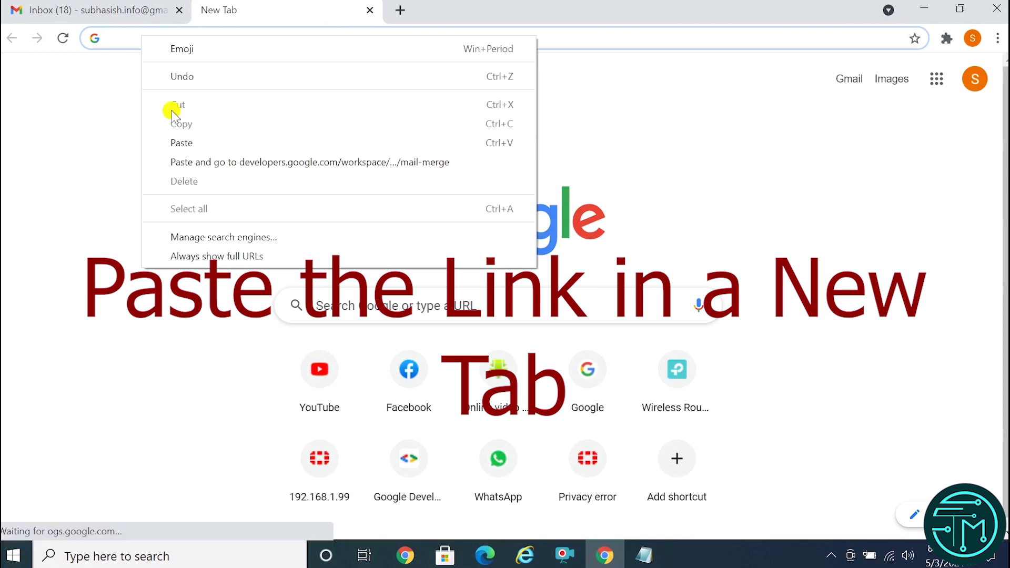
{"action": "left_click", "coordinate": [179, 142]}
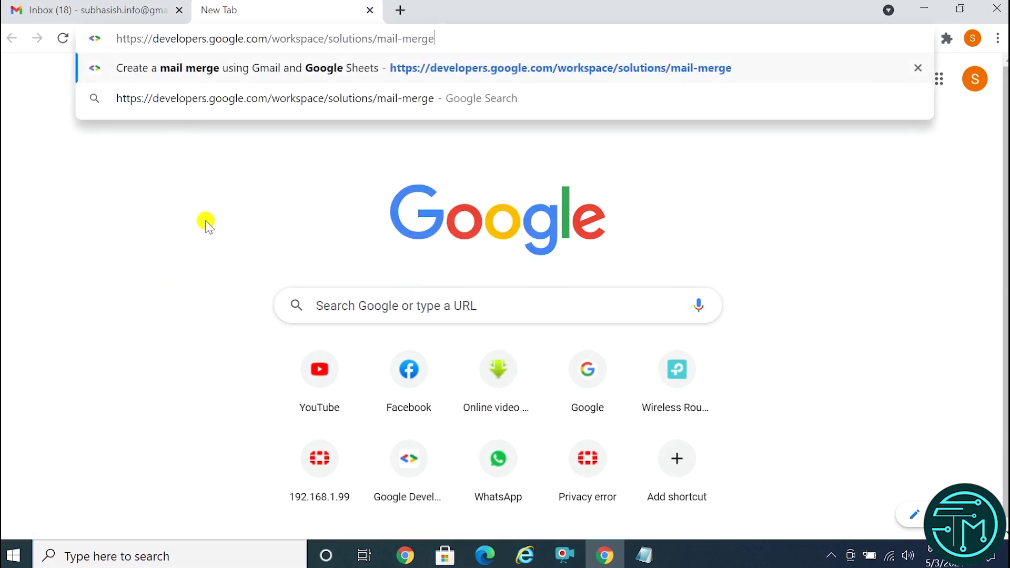
{"action": "key", "text": "Return"}
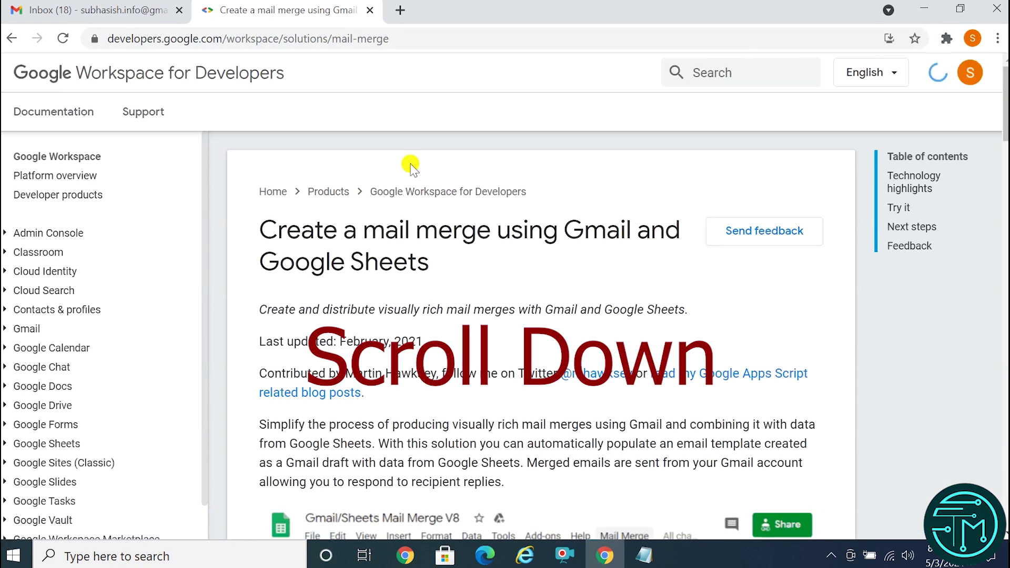
Open the Gmail/Sheets Mail Merge sample spreadsheet from the guide.
{"action": "scroll", "coordinate": [637, 373], "scroll_direction": "down", "scroll_amount": 7}
{"action": "scroll", "coordinate": [513, 370], "scroll_direction": "down", "scroll_amount": 2}
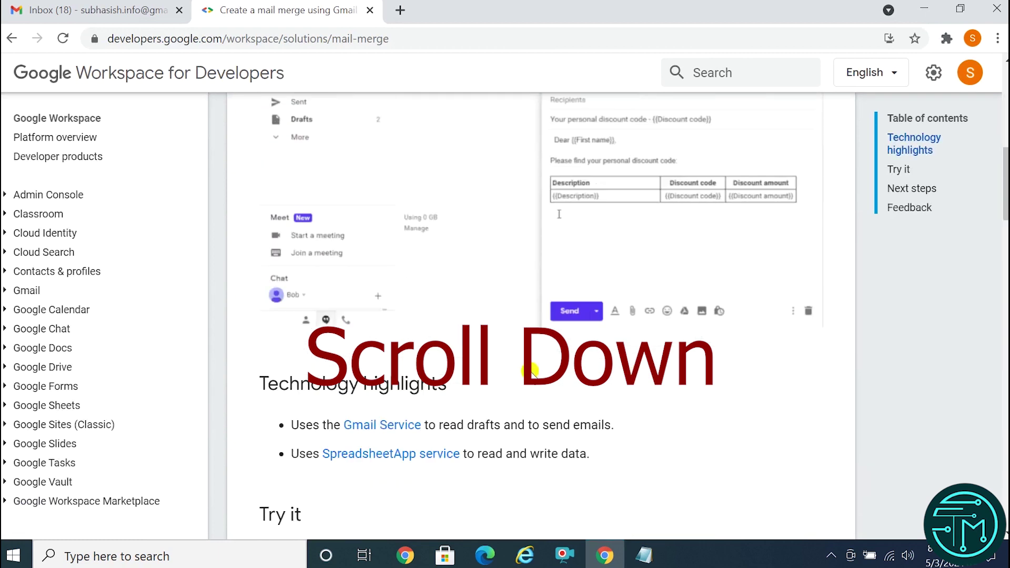
{"action": "scroll", "coordinate": [532, 371], "scroll_direction": "down", "scroll_amount": 5}
{"action": "scroll", "coordinate": [552, 388], "scroll_direction": "down", "scroll_amount": 7}
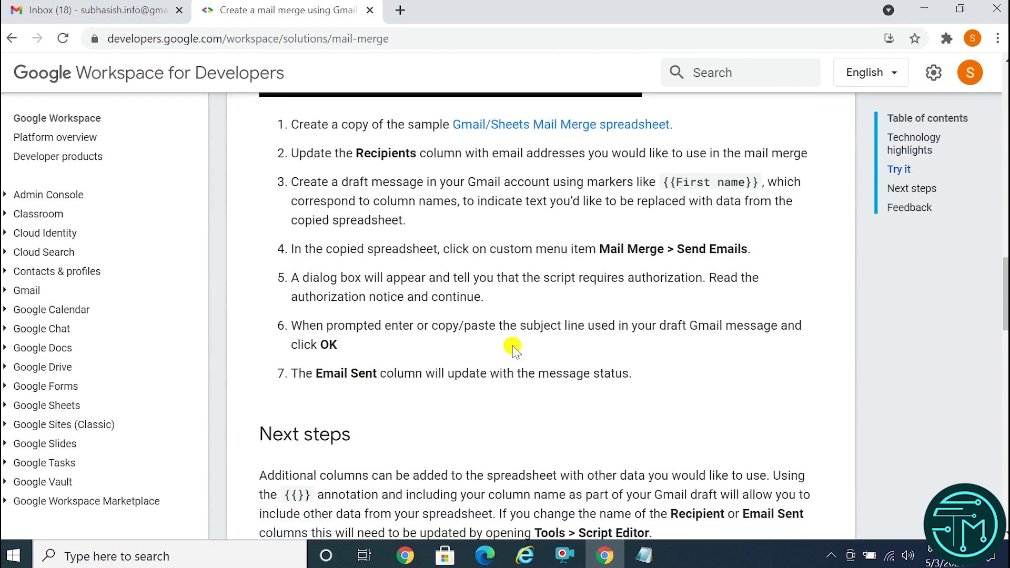
{"action": "scroll", "coordinate": [521, 350], "scroll_direction": "up", "scroll_amount": 3}
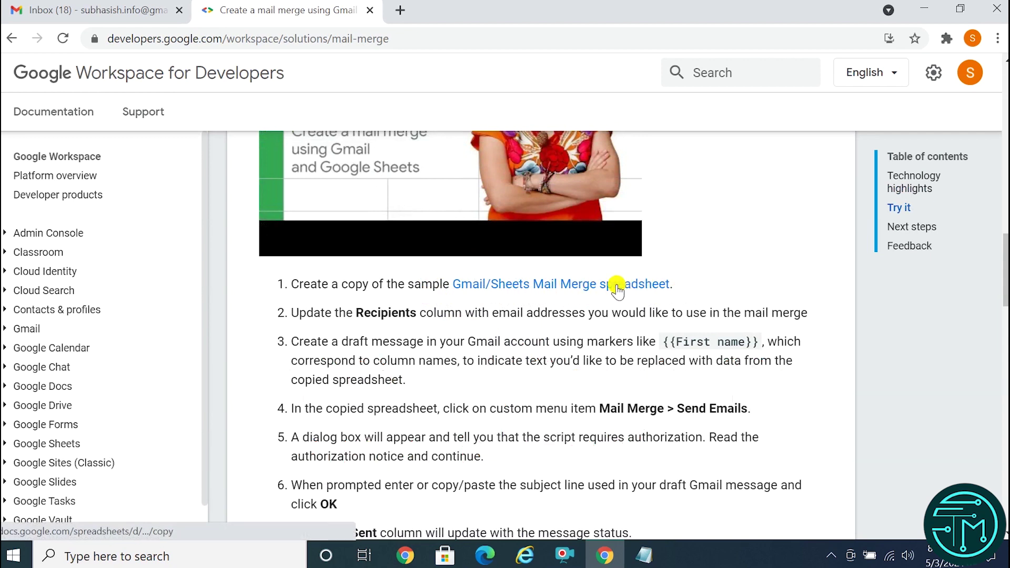
{"action": "left_click", "coordinate": [595, 292]}
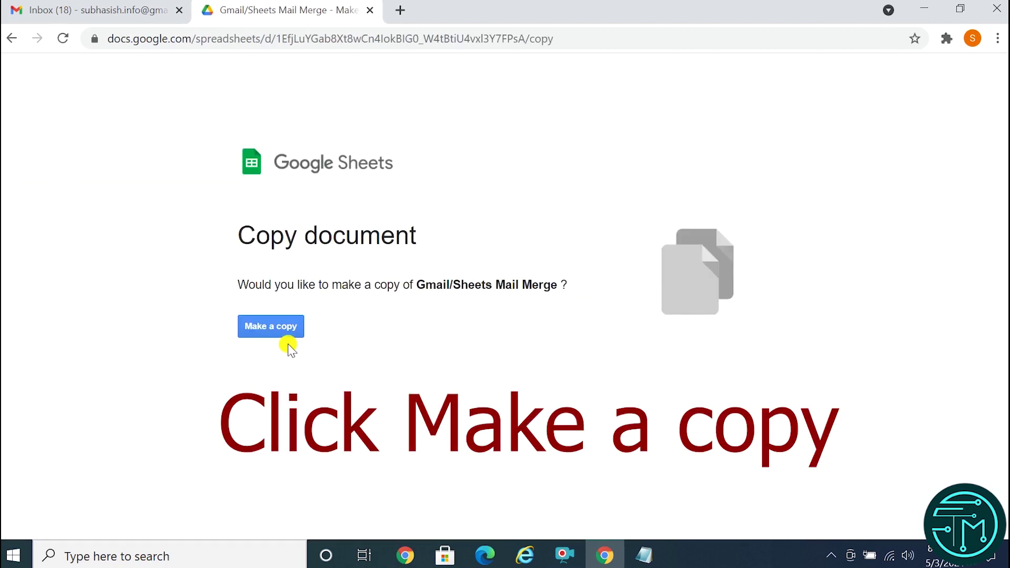
Make your own copy of the Gmail/Sheets Mail Merge spreadsheet.
{"action": "left_click", "coordinate": [268, 328]}
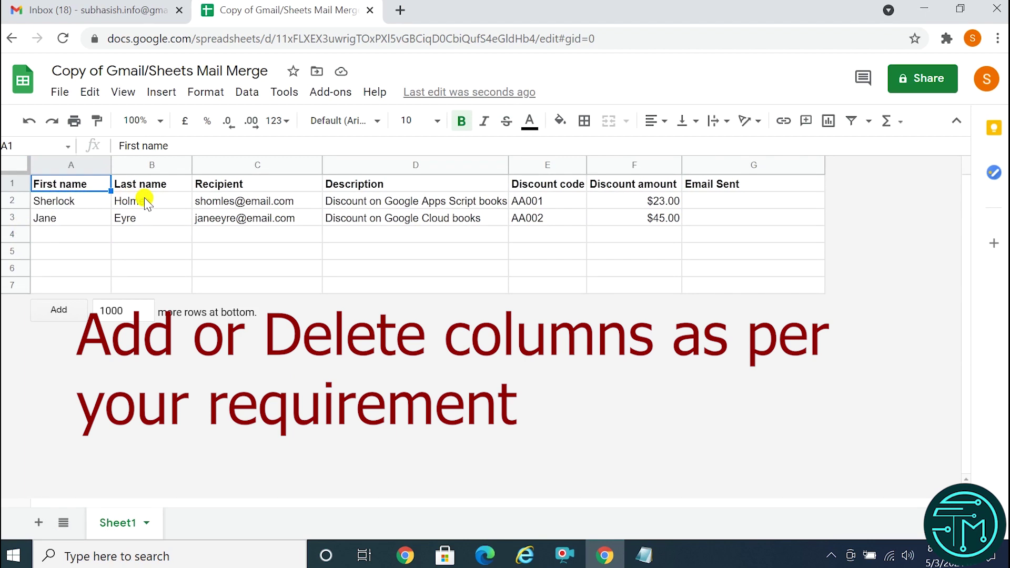
{"action": "left_click", "coordinate": [222, 185]}
{"action": "left_click", "coordinate": [333, 188]}
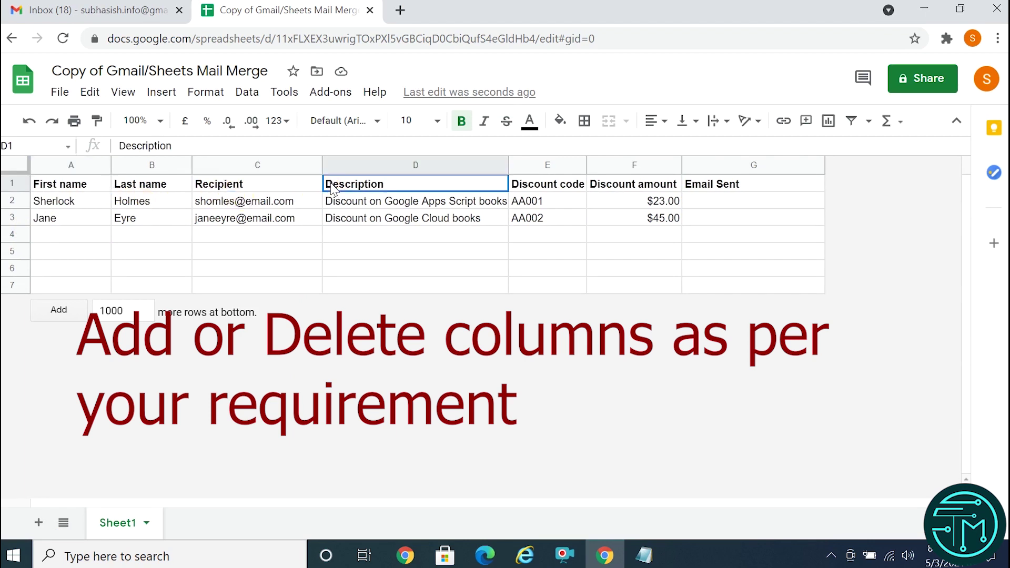
Delete the Description, Discount code and Discount amount columns from the copy.
{"action": "right_click", "coordinate": [396, 164]}
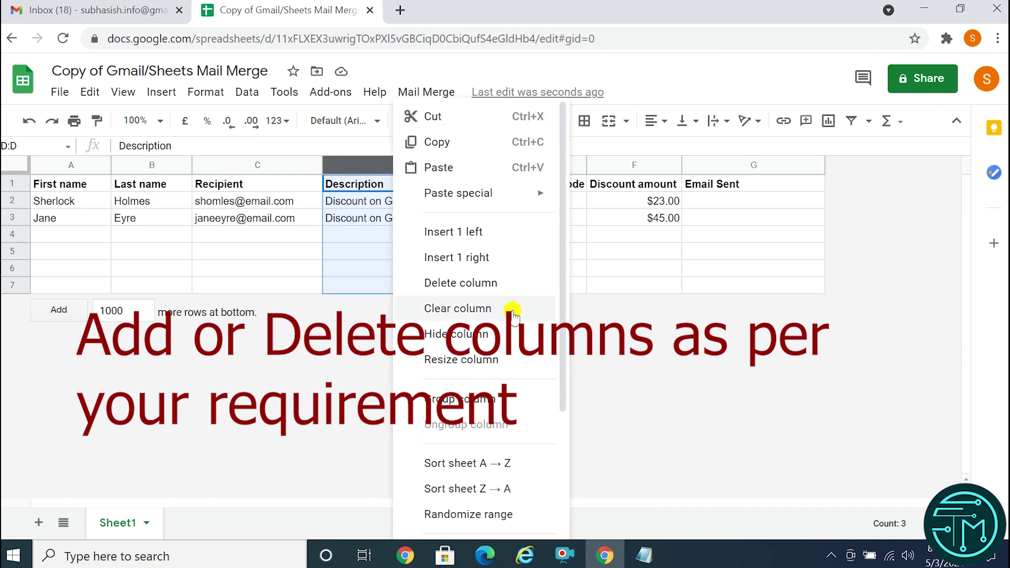
{"action": "left_click", "coordinate": [449, 284]}
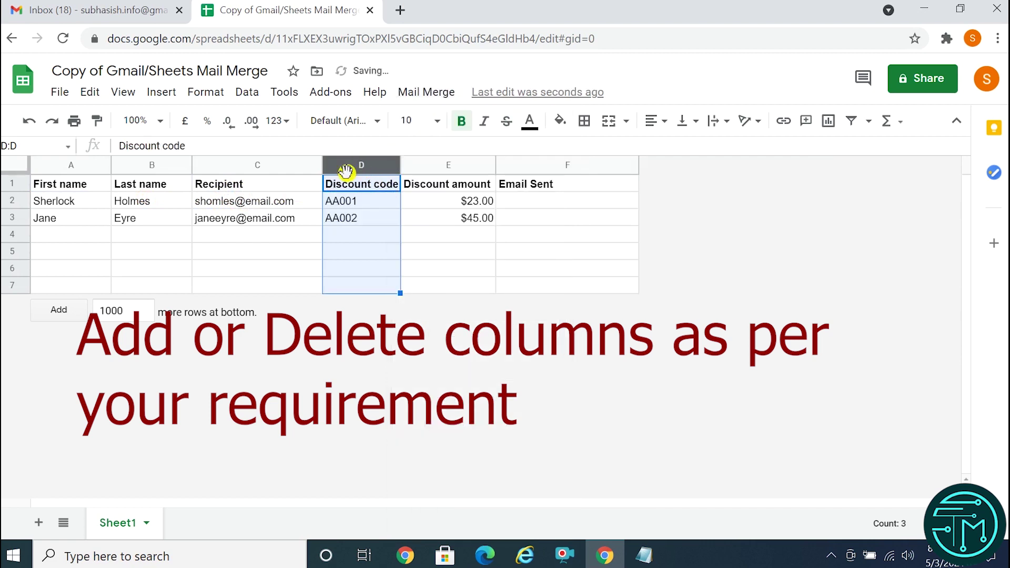
{"action": "right_click", "coordinate": [349, 177]}
{"action": "left_click", "coordinate": [396, 283]}
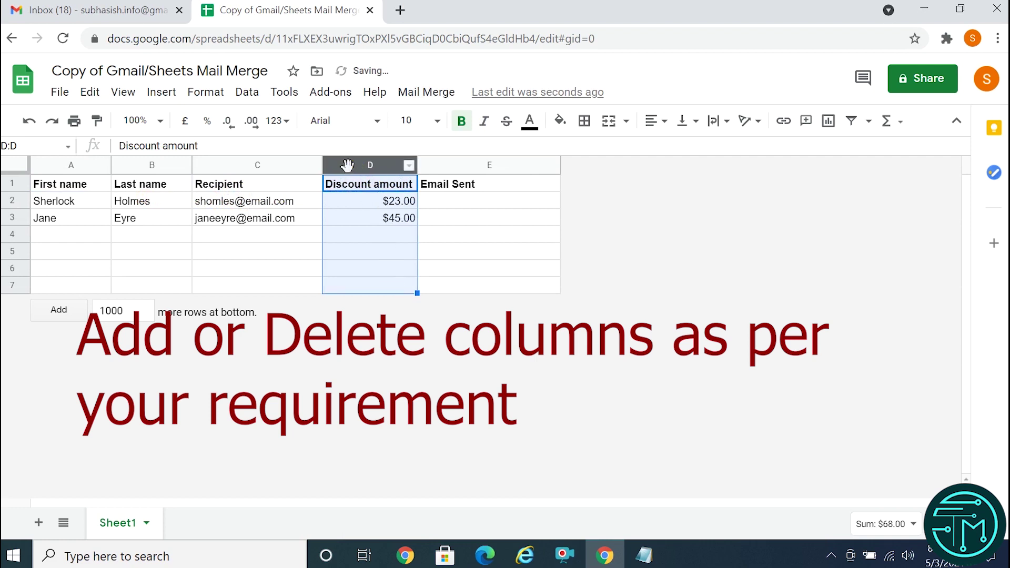
{"action": "right_click", "coordinate": [348, 166]}
{"action": "left_click", "coordinate": [403, 282]}
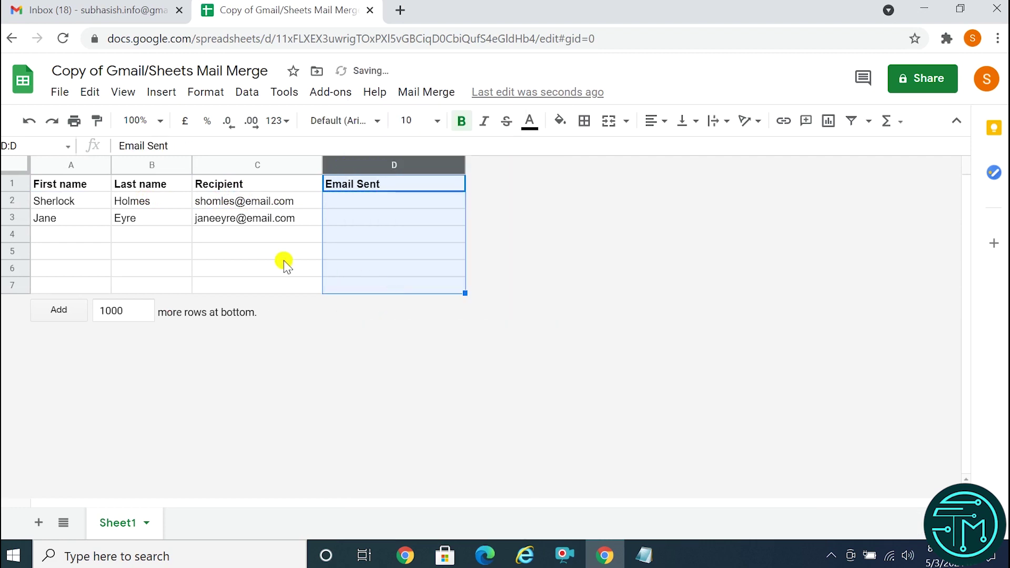
{"action": "left_click", "coordinate": [264, 253]}
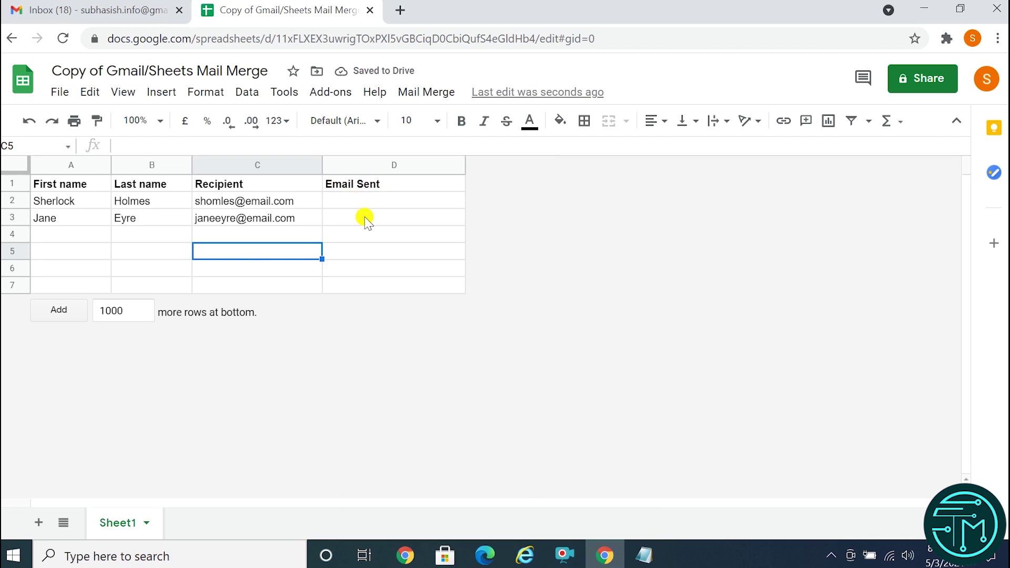
Replace the sample first and last name in row 2 (A2:B2) with new ones.
{"action": "left_click", "coordinate": [44, 202]}
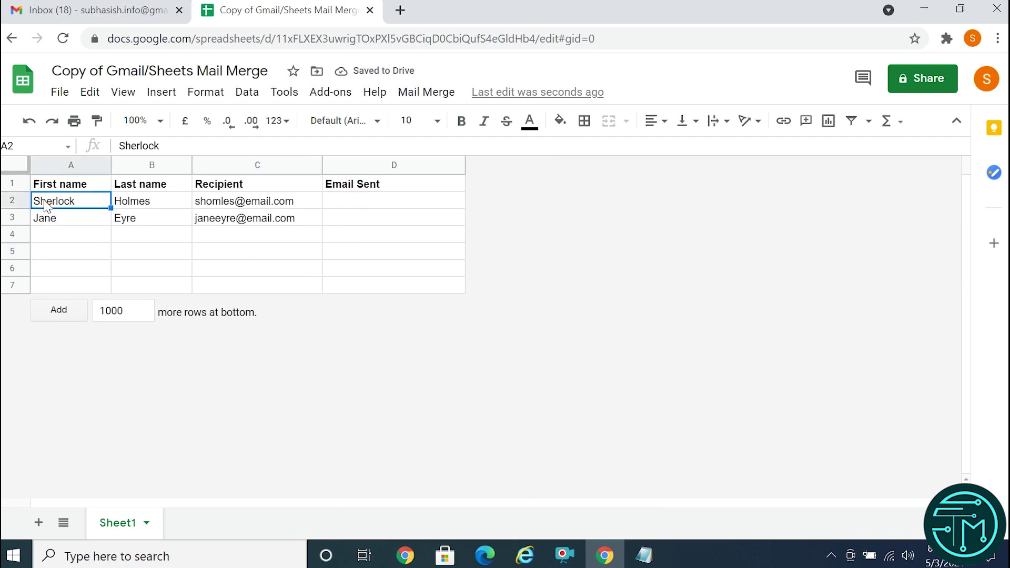
{"action": "double_click", "coordinate": [42, 206]}
{"action": "left_click_drag", "start_coordinate": [39, 202], "coordinate": [120, 202]}
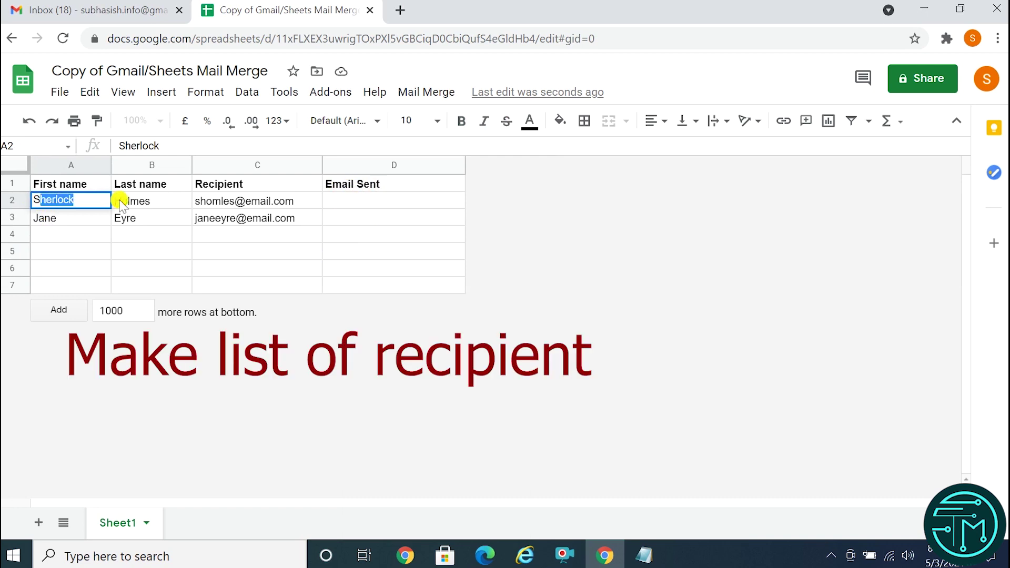
{"action": "key", "text": "BackSpace"}
{"action": "key", "text": "BackSpace"}
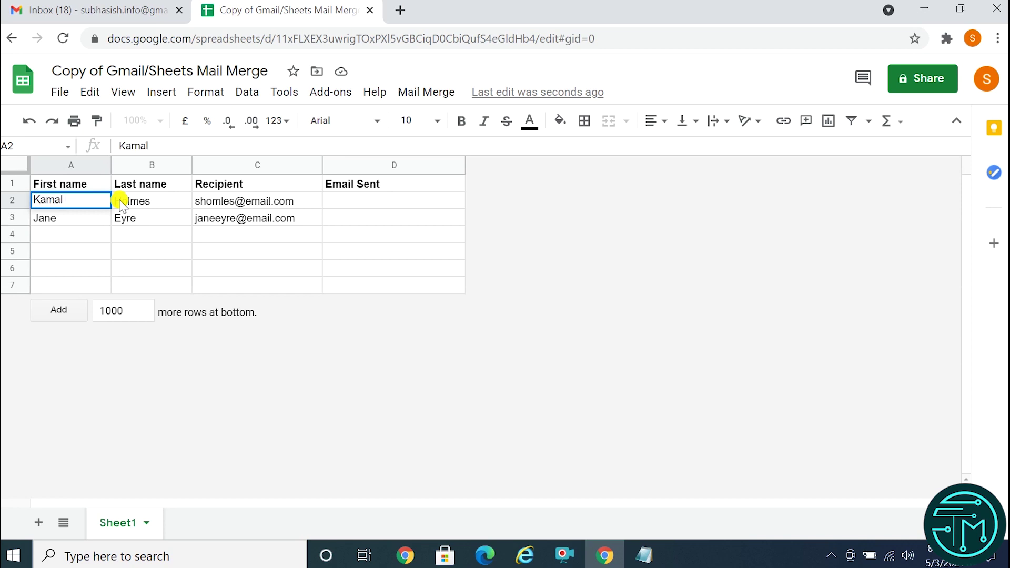
{"action": "left_click", "coordinate": [120, 202]}
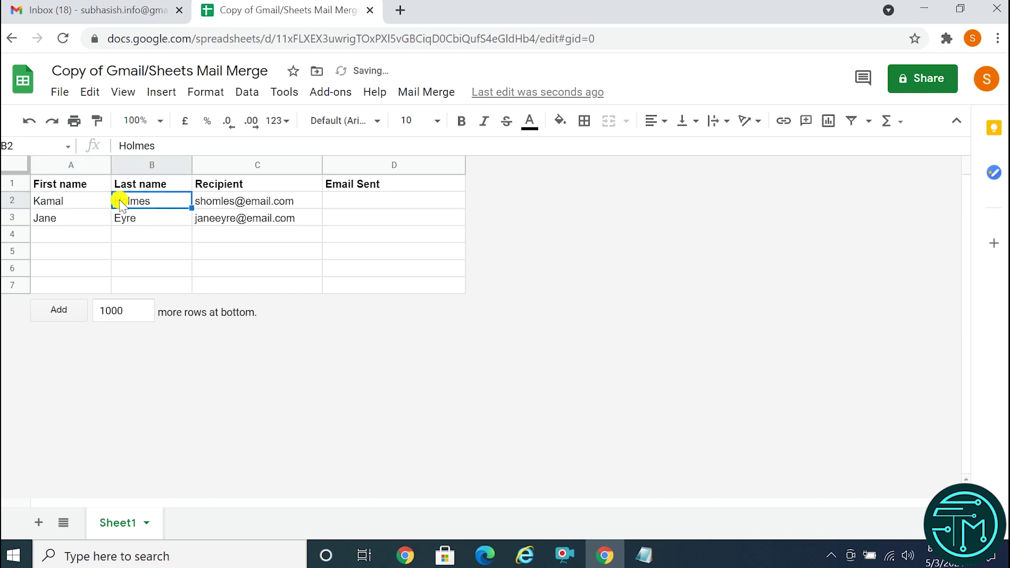
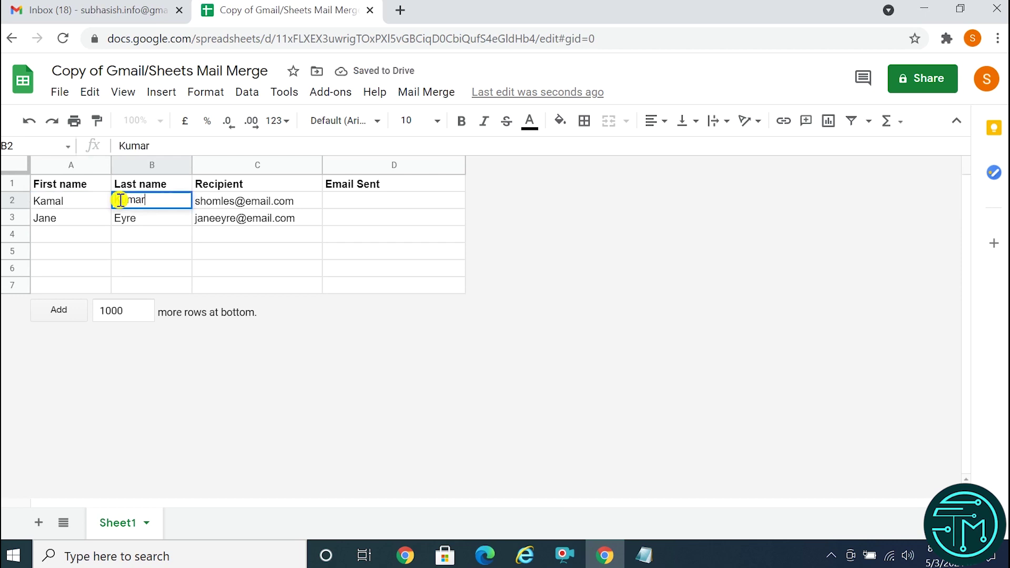
Change the row 2 email address in C2 to the new recipient's Gmail address.
{"action": "left_click", "coordinate": [210, 201]}
{"action": "double_click", "coordinate": [203, 201]}
{"action": "left_click_drag", "start_coordinate": [219, 202], "coordinate": [231, 200]}
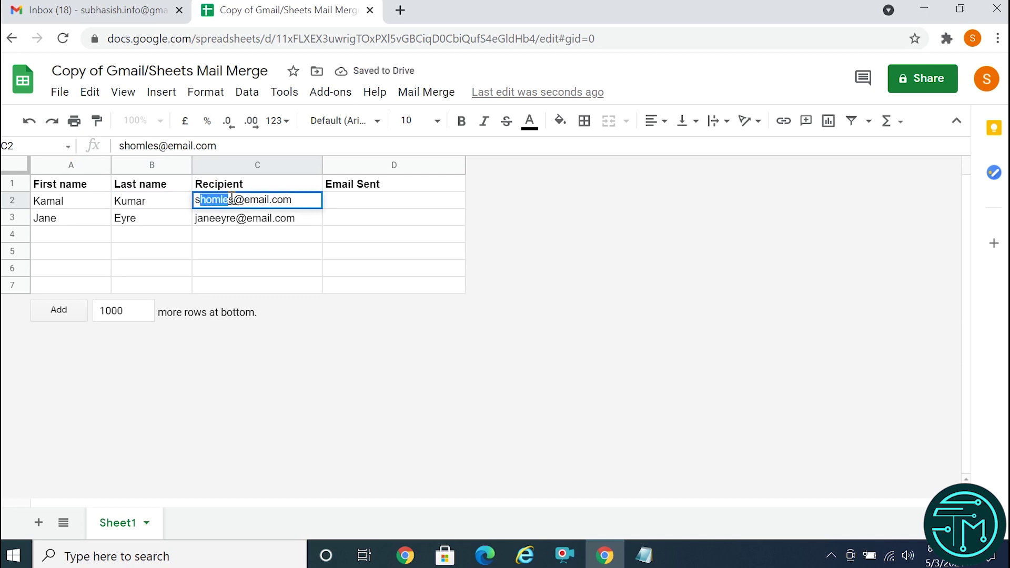
{"action": "left_click", "coordinate": [276, 343]}
{"action": "type", "text": "sm"}
{"action": "key", "text": "BackSpace"}
{"action": "key", "text": "BackSpace"}
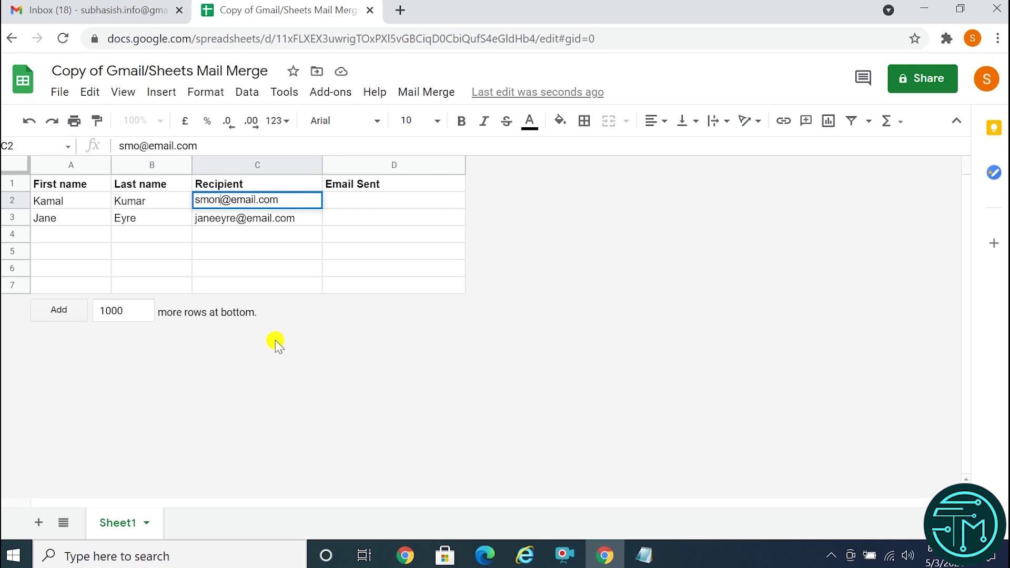
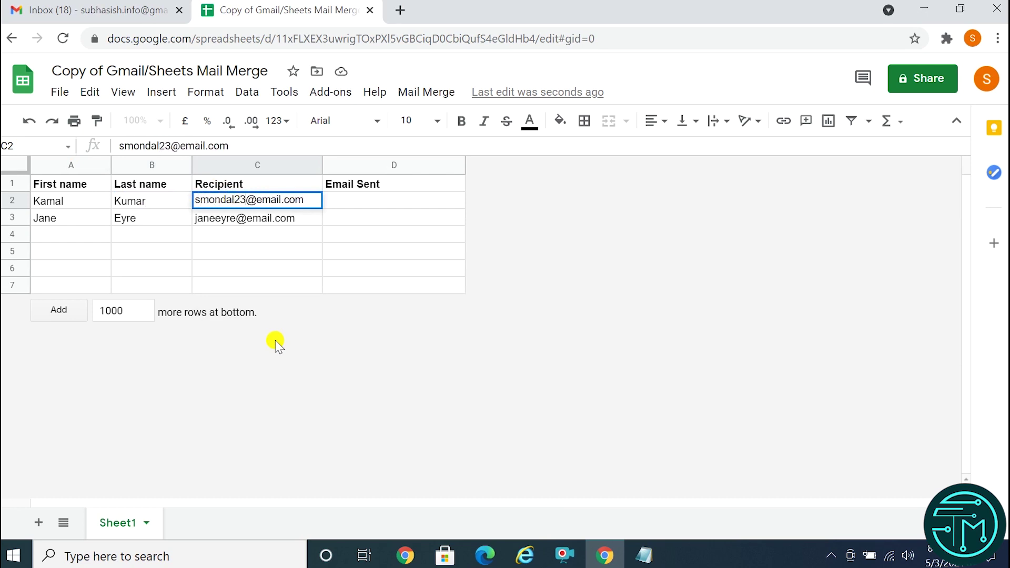
{"action": "key", "text": "Right"}
{"action": "key", "text": "Right"}
{"action": "key", "text": "BackSpace"}
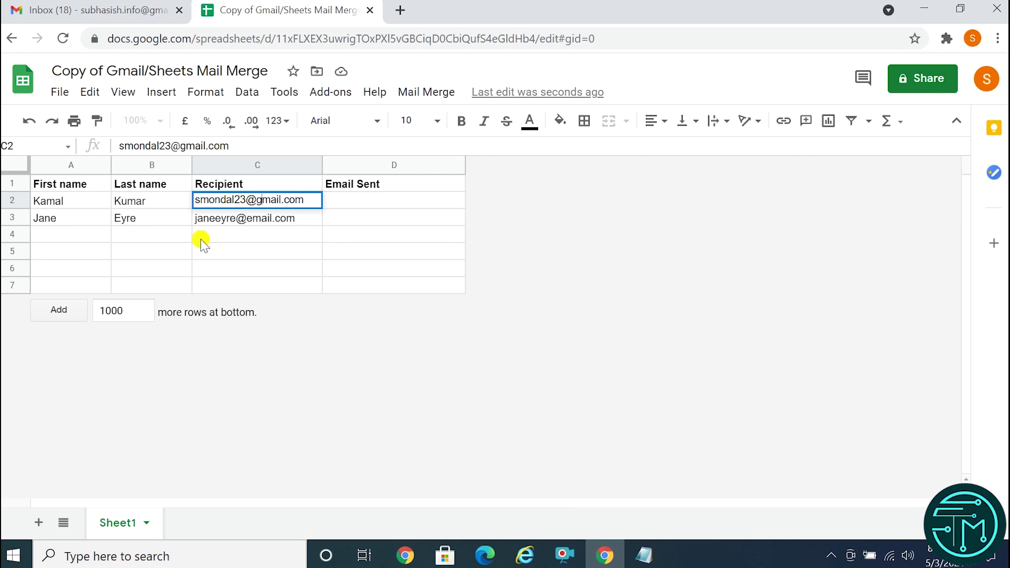
{"action": "left_click", "coordinate": [55, 221]}
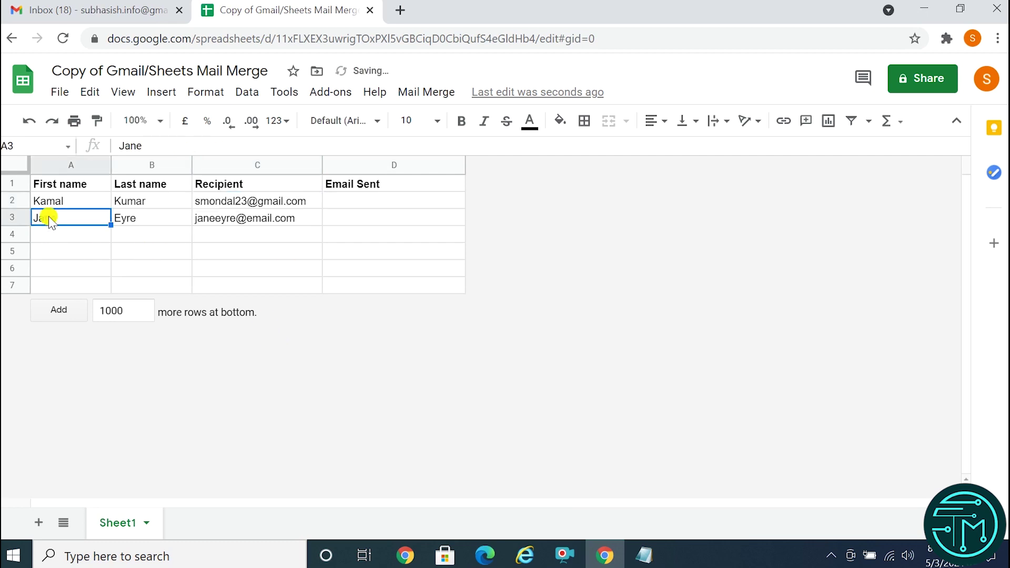
Fill row 3 with the second recipient's first name, last name and Gmail address.
{"action": "type", "text": "Tec"}
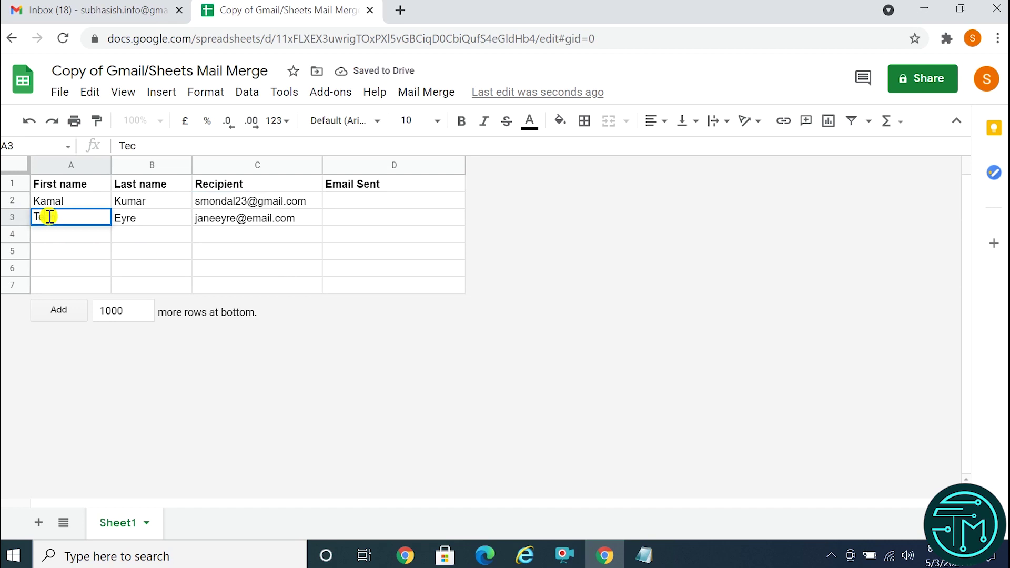
{"action": "type", "text": "h"}
{"action": "key", "text": "Tab"}
{"action": "type", "text": "M"}
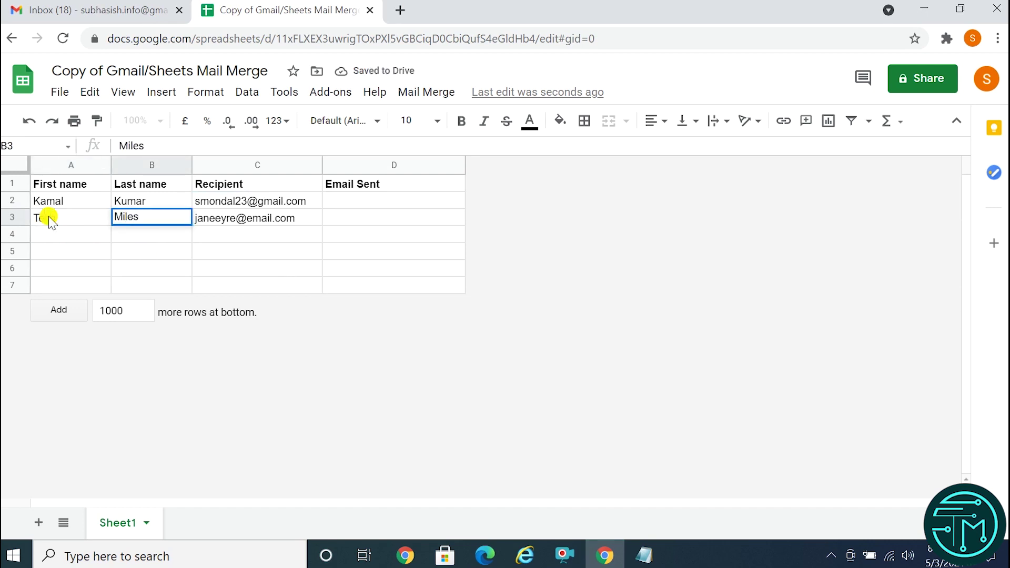
{"action": "left_click", "coordinate": [198, 217]}
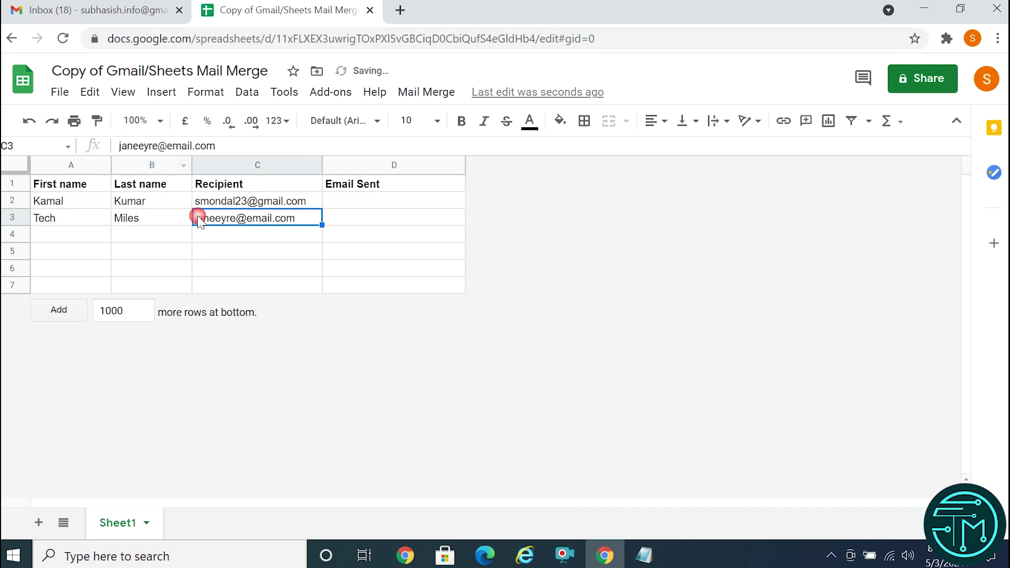
{"action": "double_click", "coordinate": [215, 221]}
{"action": "double_click", "coordinate": [234, 218]}
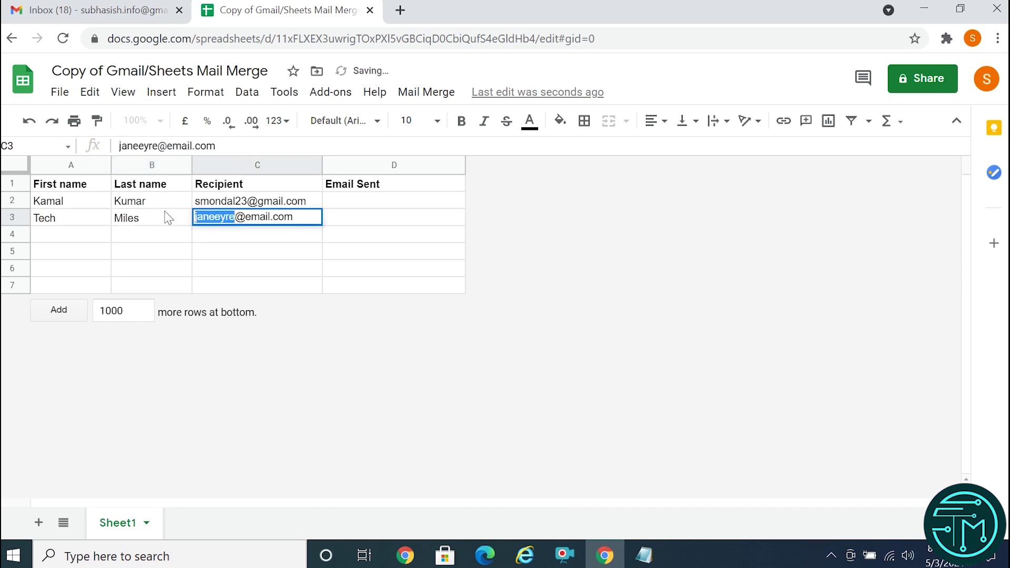
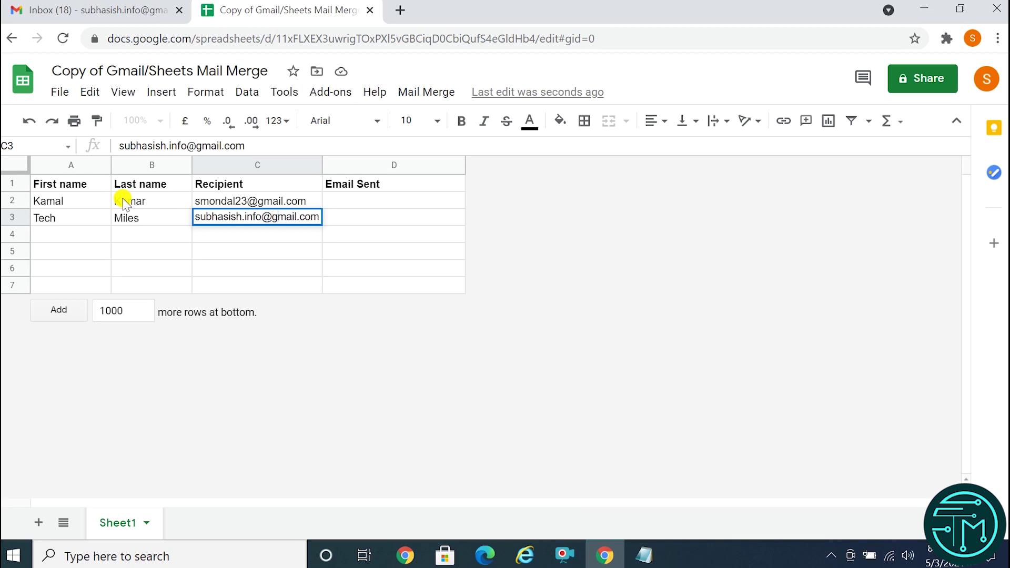
{"action": "key", "text": "Return"}
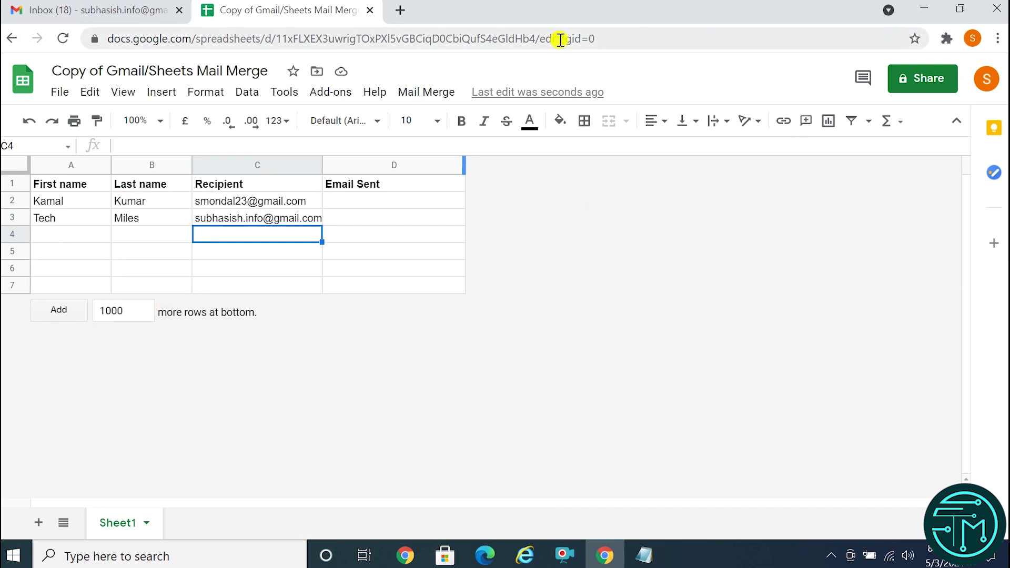
Start a new Gmail message and copy the Recipient header text from cell C1.
{"action": "left_click", "coordinate": [83, 13]}
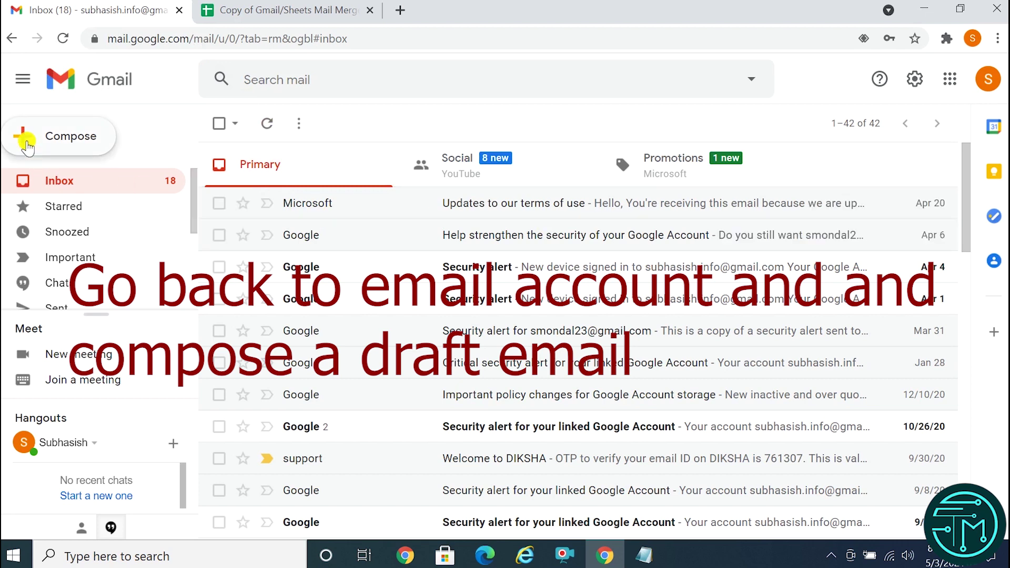
{"action": "left_click", "coordinate": [71, 136]}
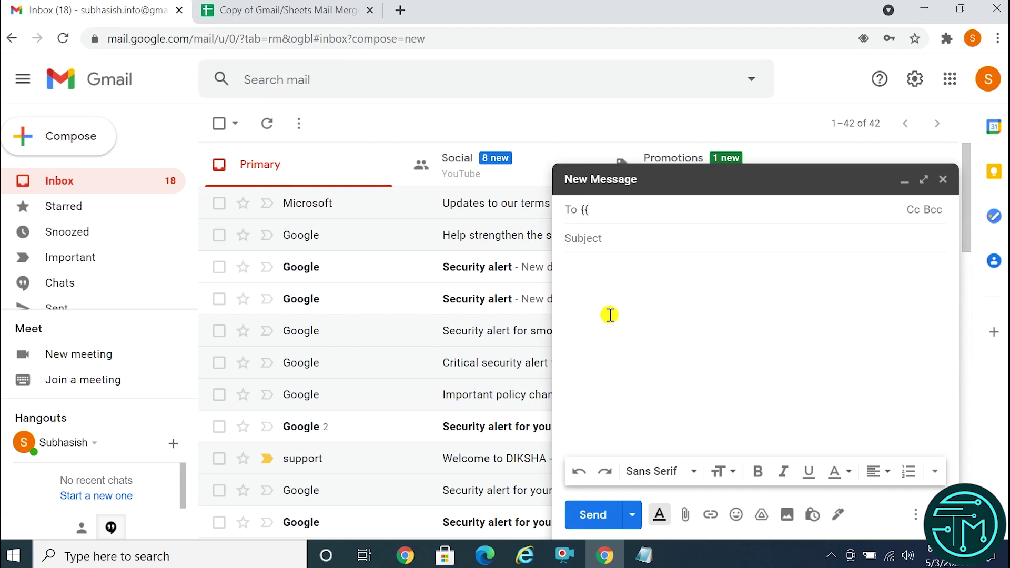
{"action": "left_click", "coordinate": [265, 8]}
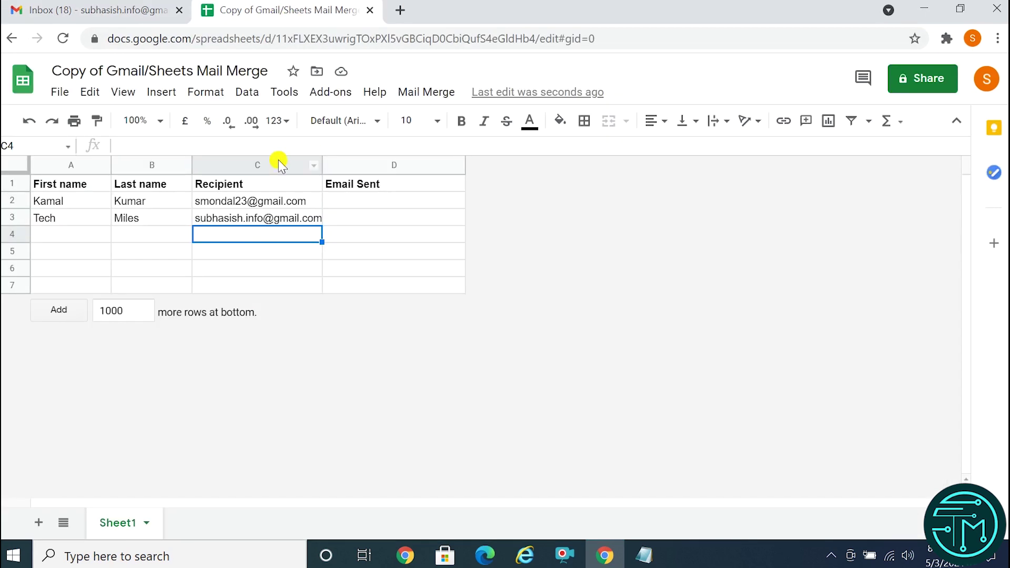
{"action": "left_click", "coordinate": [206, 185]}
{"action": "double_click", "coordinate": [253, 189]}
{"action": "left_click_drag", "start_coordinate": [262, 183], "coordinate": [190, 185]}
{"action": "key", "text": "ctrl+c"}
{"action": "left_click", "coordinate": [225, 187]}
{"action": "key", "text": "Escape"}
Enter {{Recipient}} as the draft's To address.
{"action": "left_click", "coordinate": [123, 19]}
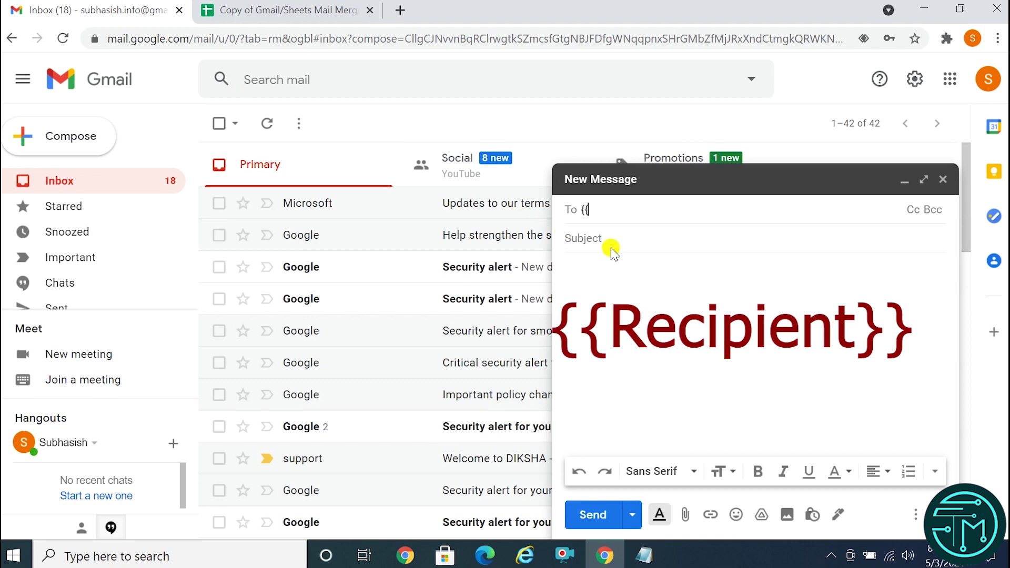
{"action": "right_click", "coordinate": [595, 209]}
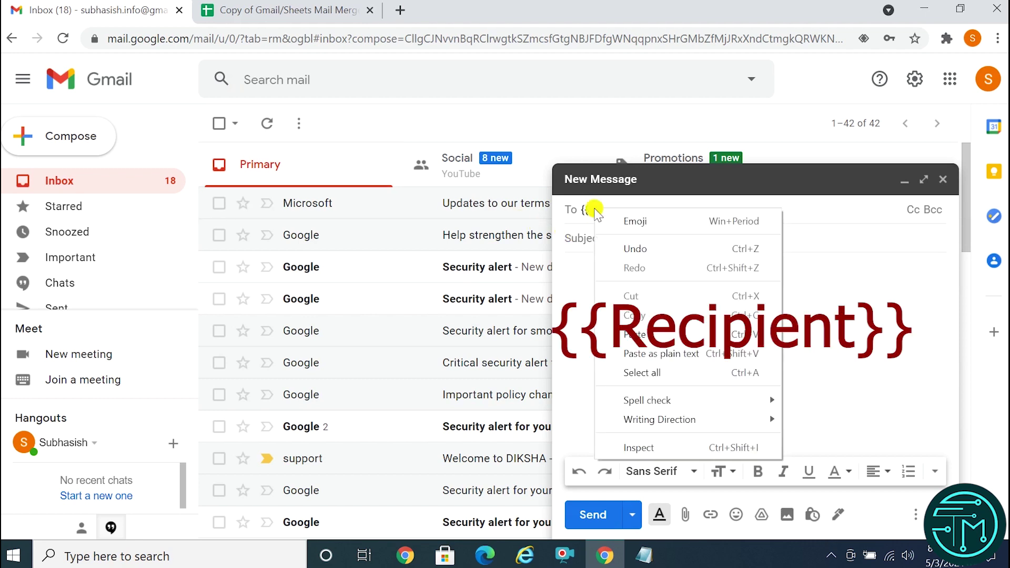
{"action": "left_click", "coordinate": [640, 330]}
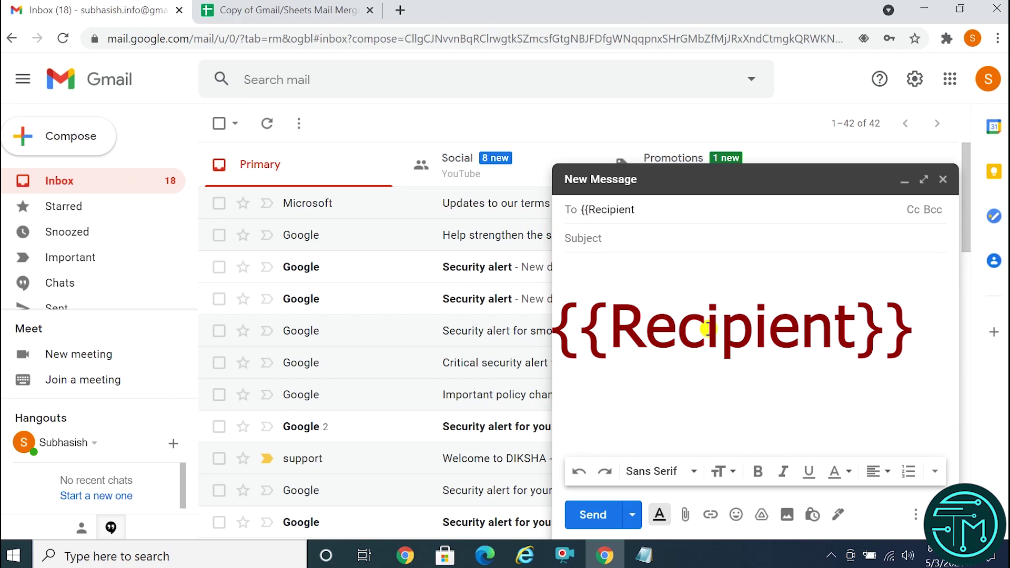
{"action": "type", "text": "}}"}
{"action": "left_click", "coordinate": [598, 237]}
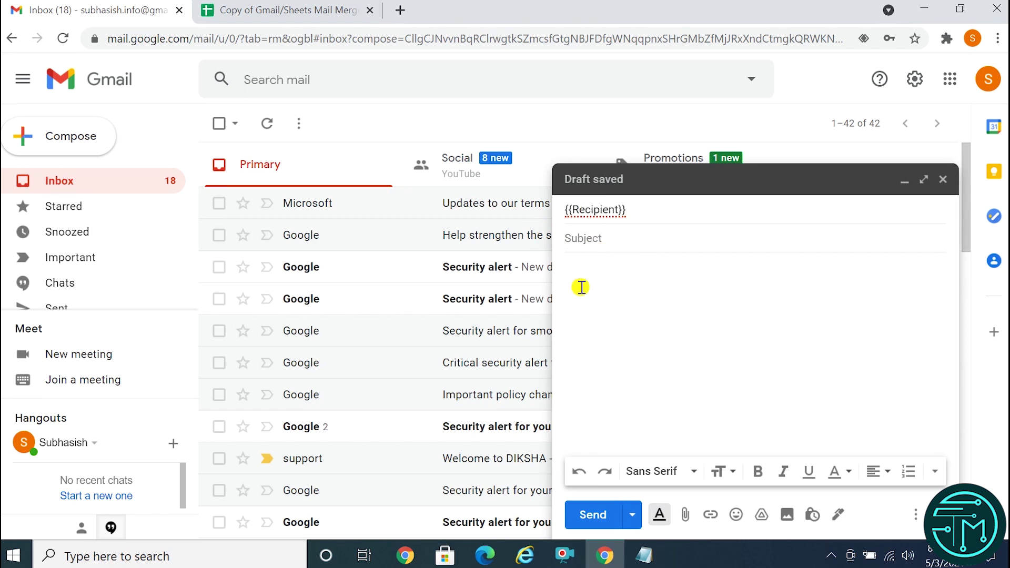
Type the subject 'Birthday Party Invitation' and begin the body with 'Dear {{'.
{"action": "type", "text": "Birthday Party "}
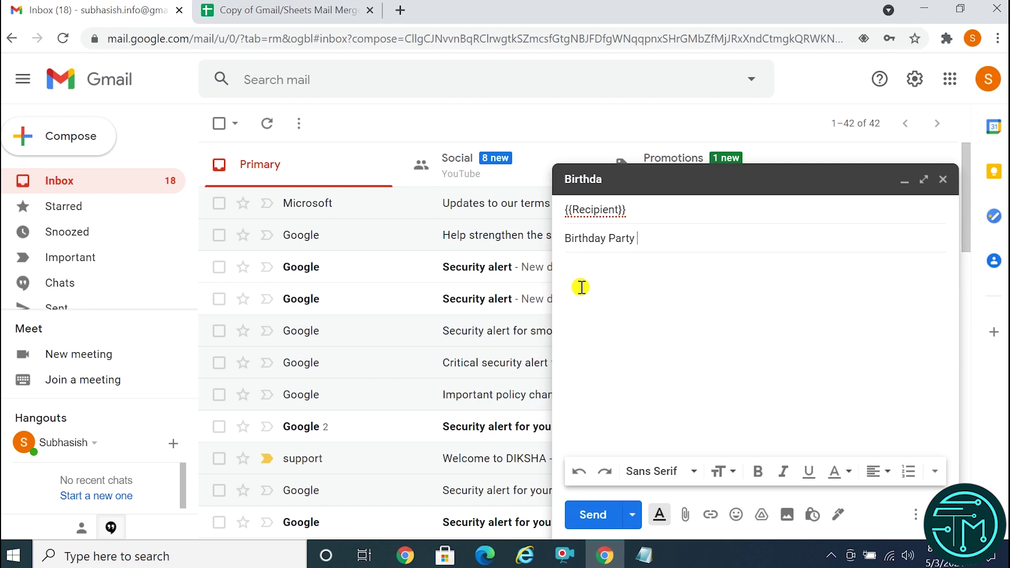
{"action": "type", "text": "Invitation"}
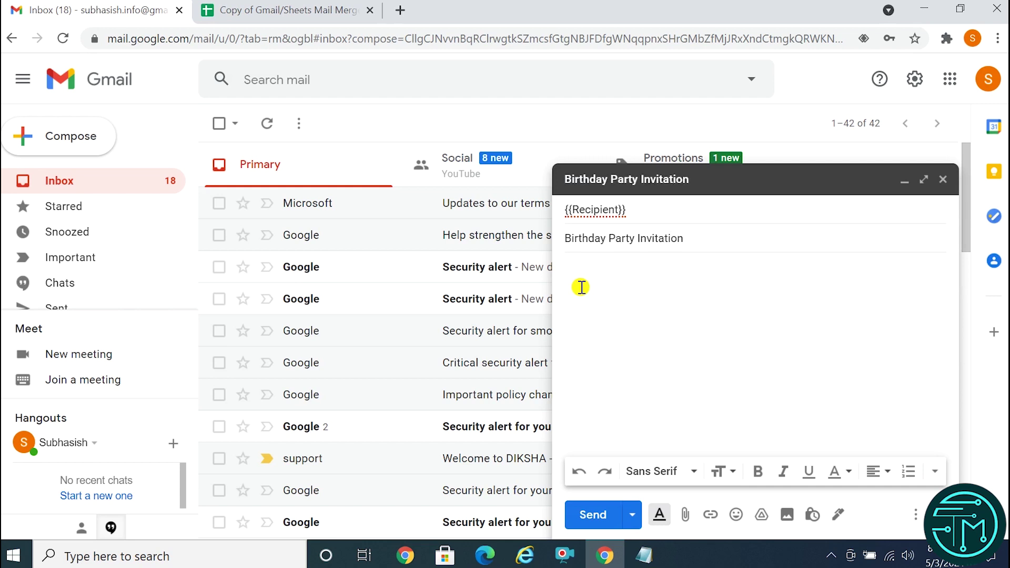
{"action": "type", "text": "Dear"}
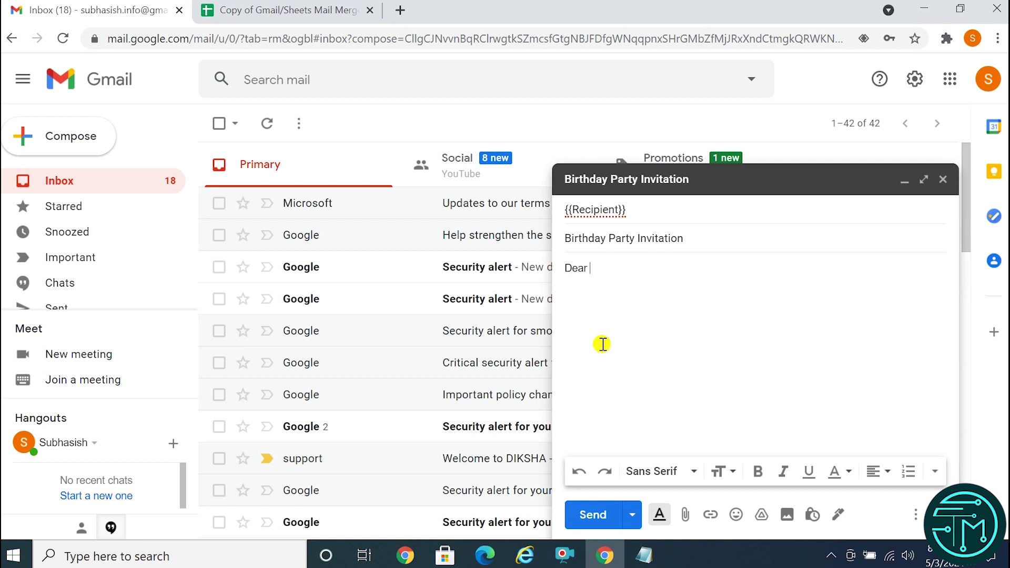
{"action": "type", "text": " {{"}
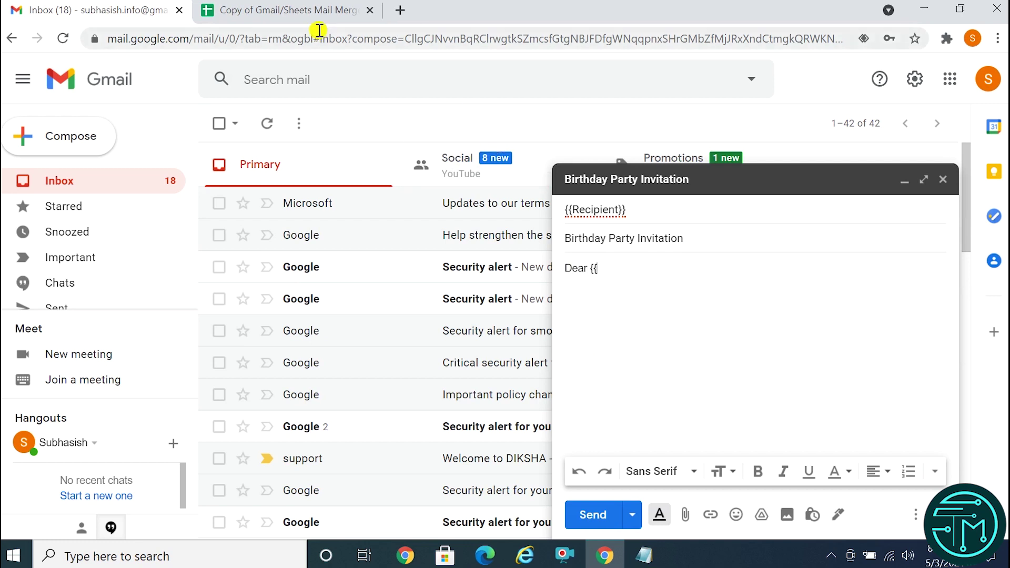
Check the sheet's name headers and finish the greeting 'Dear {{First name}} {{Last name}}'.
{"action": "left_click", "coordinate": [288, 10]}
{"action": "left_click", "coordinate": [61, 184]}
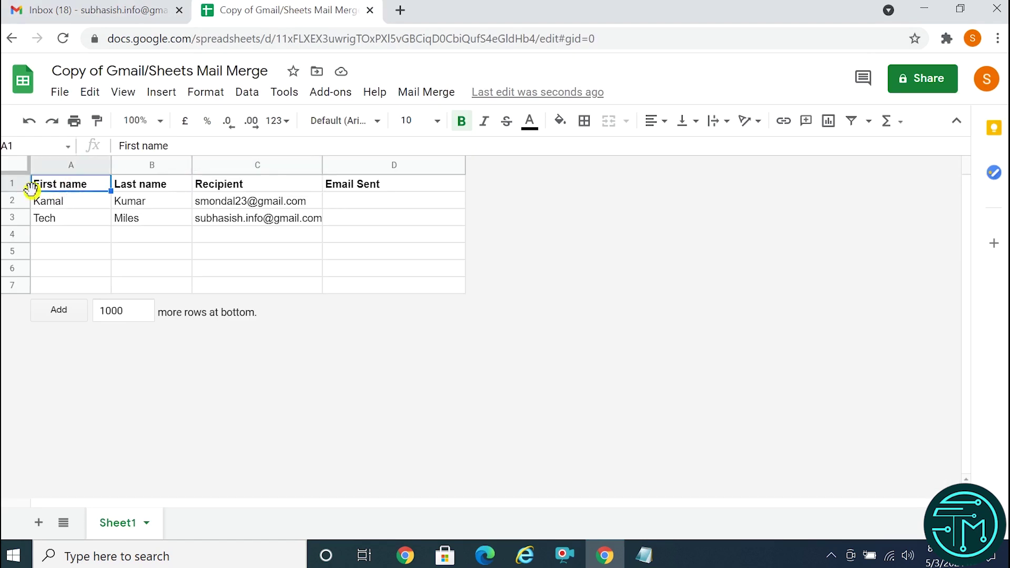
{"action": "left_click", "coordinate": [152, 187]}
{"action": "left_click", "coordinate": [59, 187]}
{"action": "left_click", "coordinate": [114, 6]}
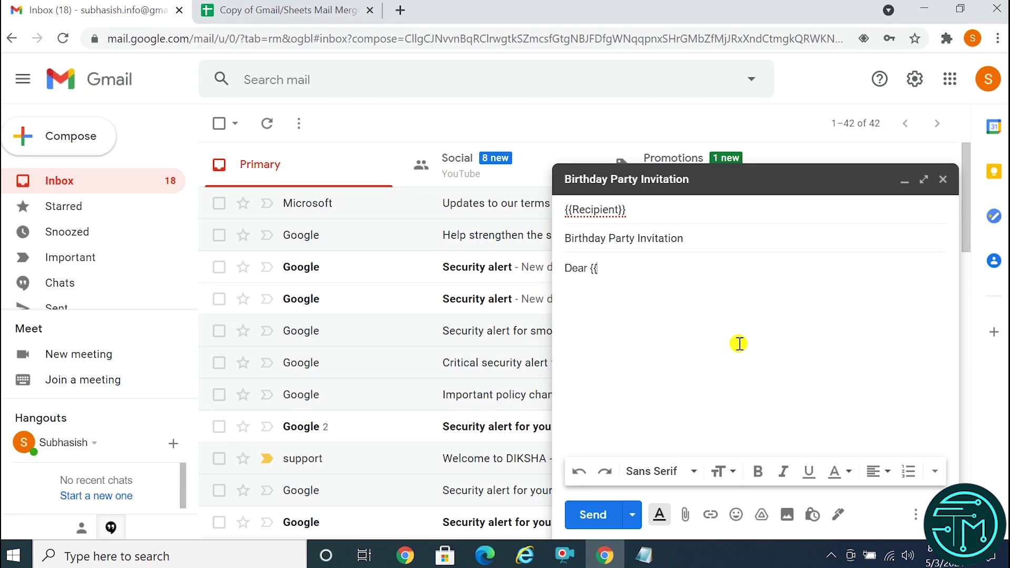
{"action": "type", "text": "First name"}
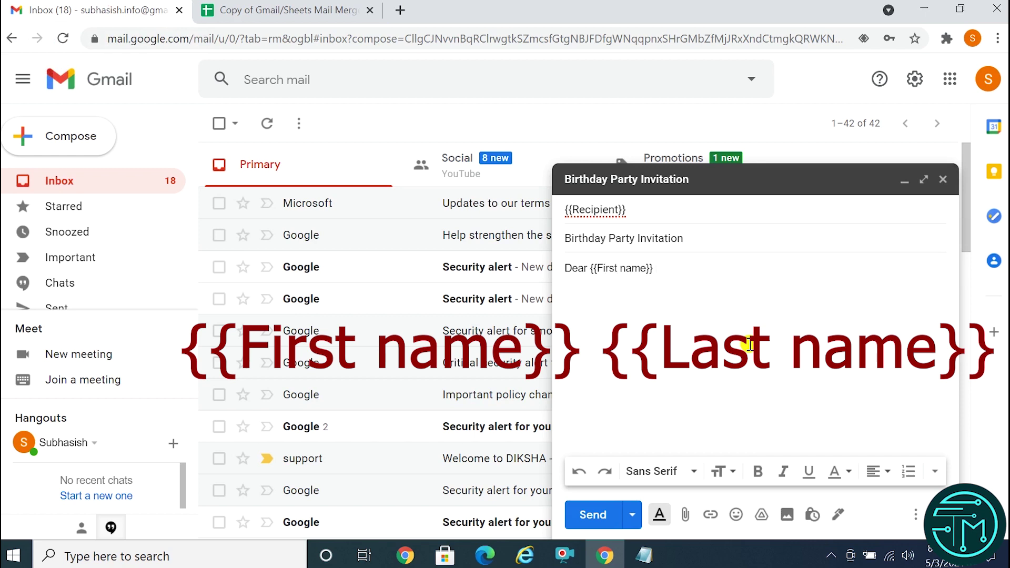
{"action": "type", "text": "}} {{Last name}},"}
{"action": "key", "text": "Return"}
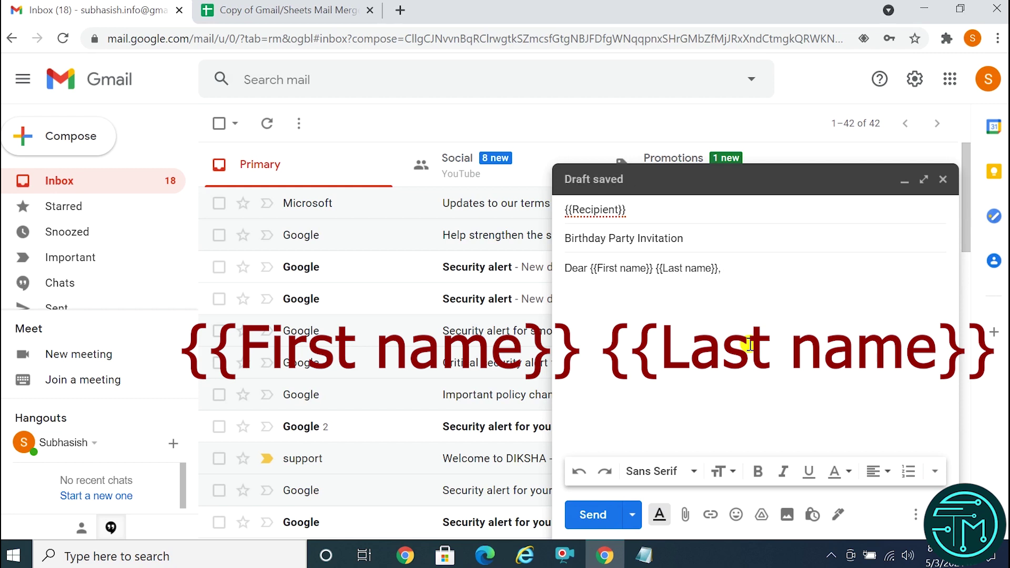
Write the invitation sentence for the 23 July 6 pm birthday and a 'Thank you' closing.
{"action": "type", "text": "You are "}
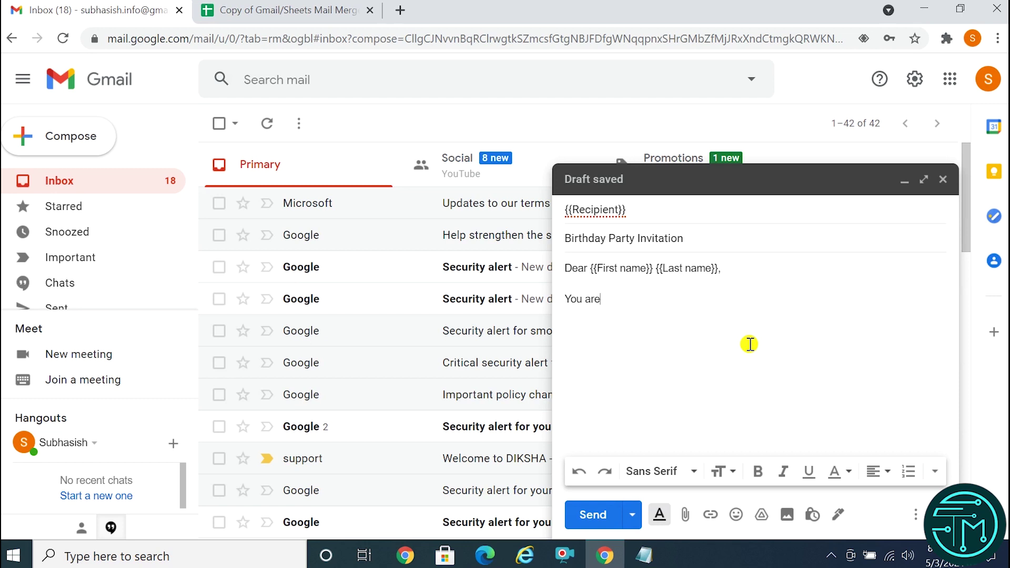
{"action": "type", "text": "joyfu"}
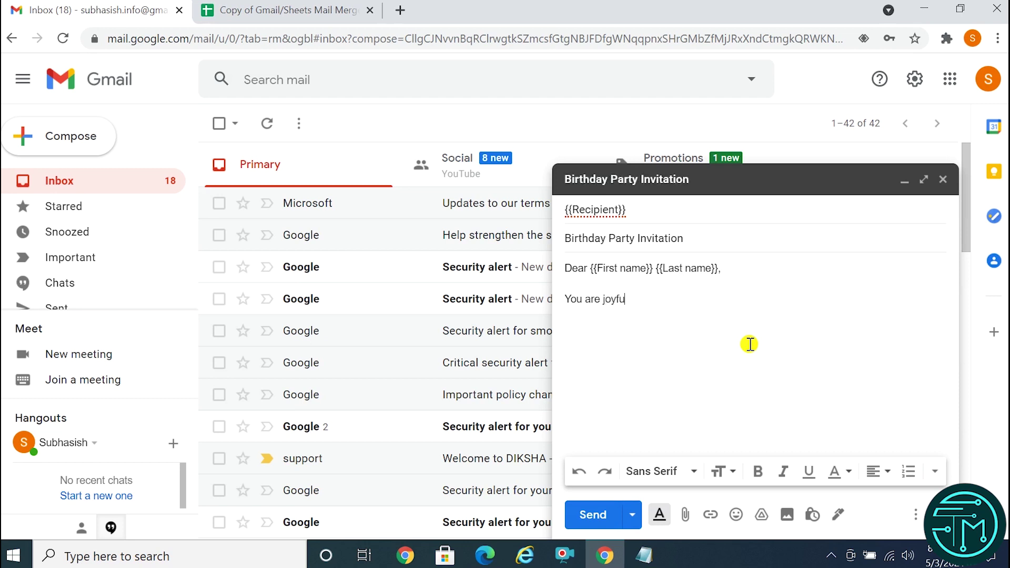
{"action": "type", "text": "lly invited to atte"}
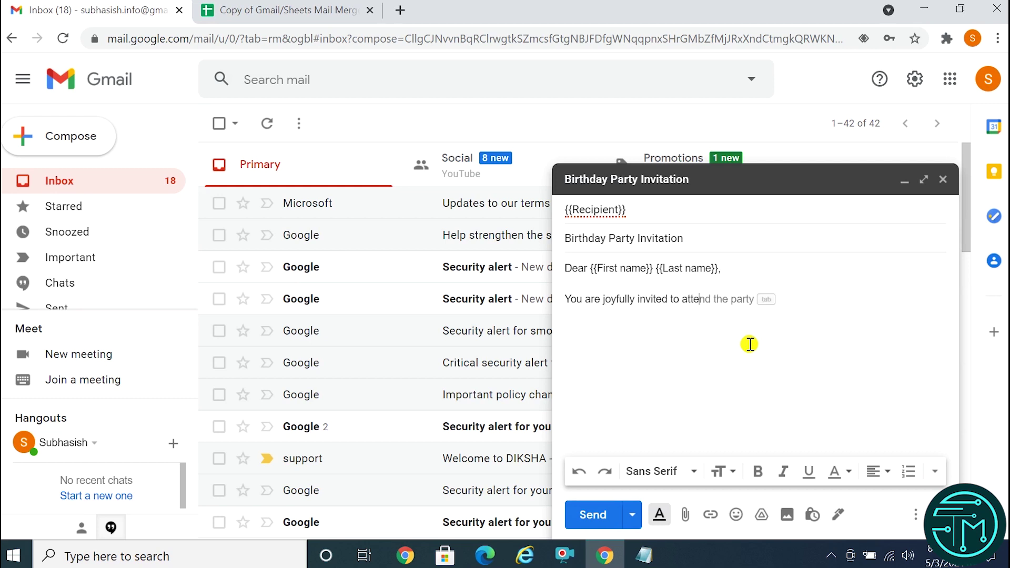
{"action": "type", "text": "nd a special celebration"}
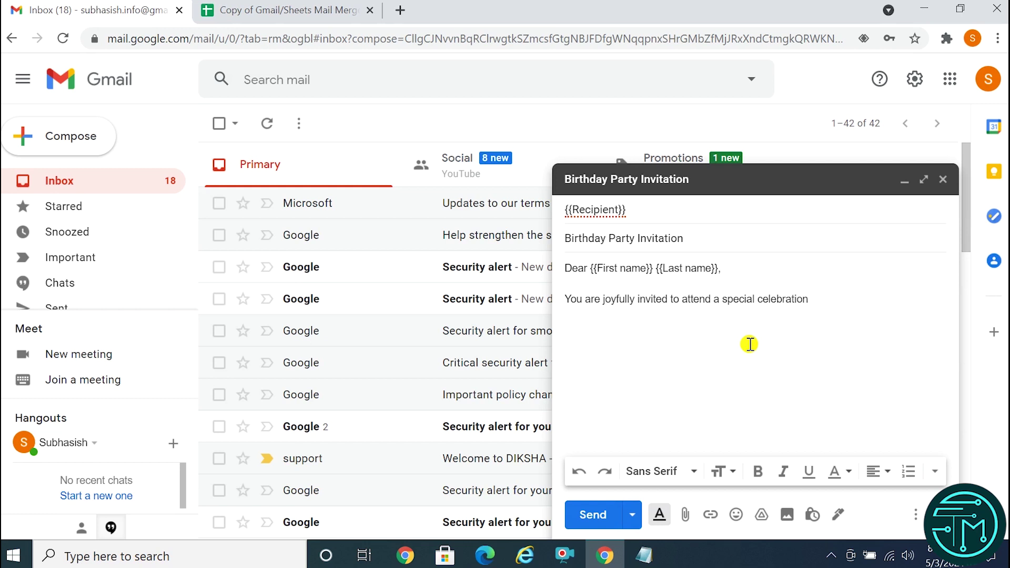
{"action": "type", "text": " in honor of my"}
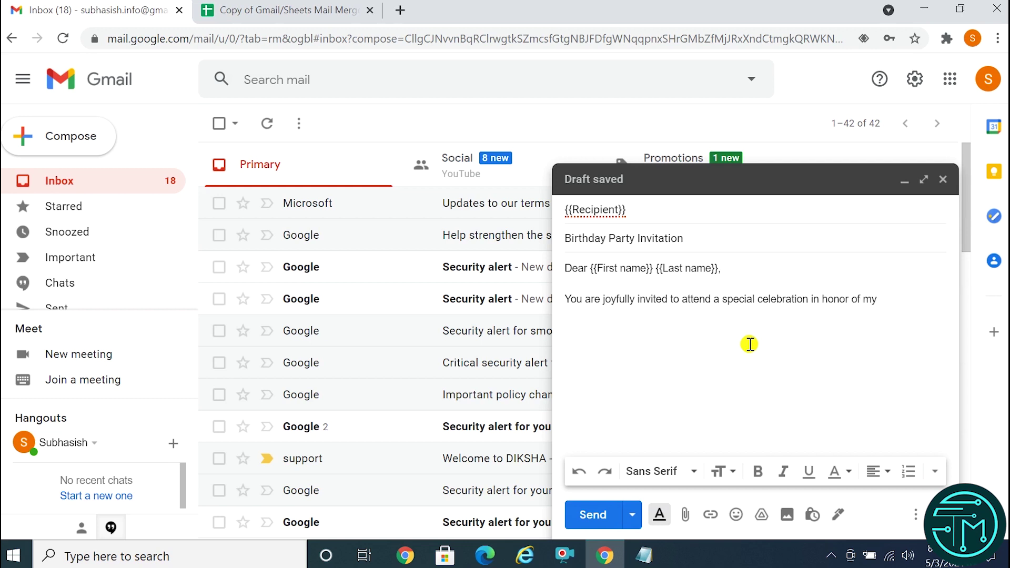
{"action": "type", "text": " birthday"}
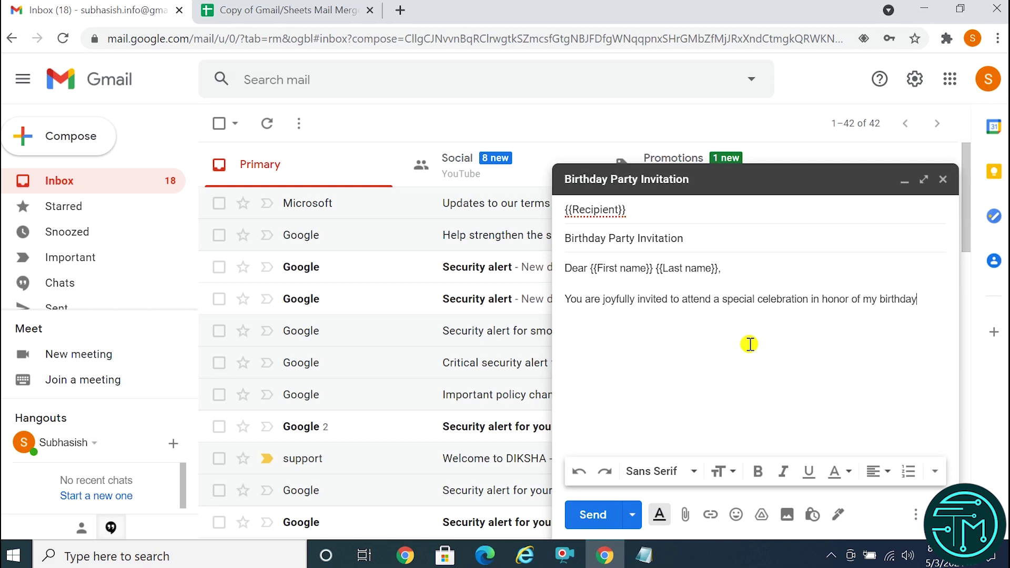
{"action": "type", "text": " on 23 July at 6 pm."}
{"action": "key", "text": "Return"}
{"action": "type", "text": "Thank "}
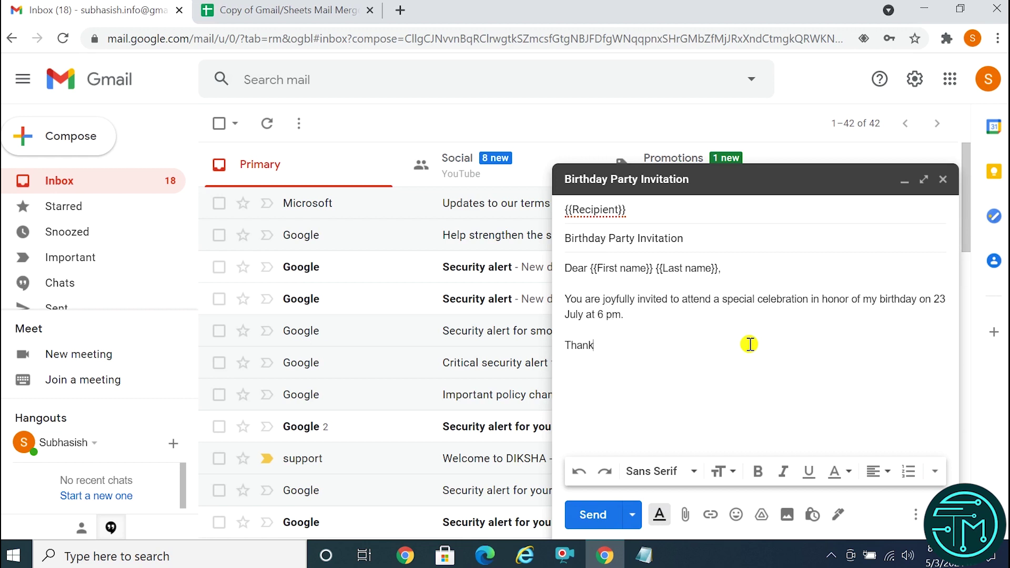
{"action": "type", "text": "you"}
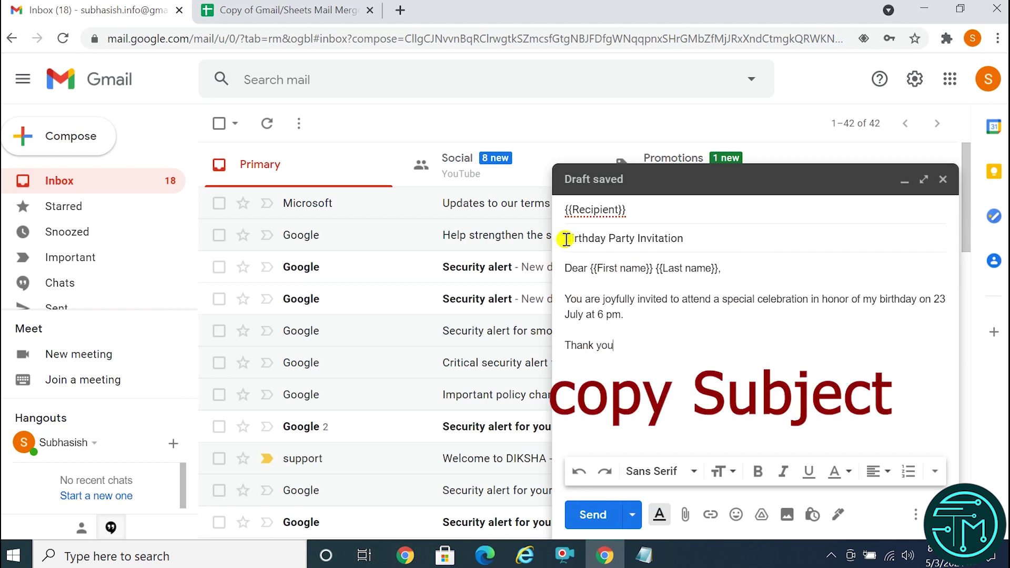
Copy the subject 'Birthday Party Invitation' and switch to the mail merge spreadsheet.
{"action": "left_click_drag", "start_coordinate": [566, 239], "coordinate": [692, 239]}
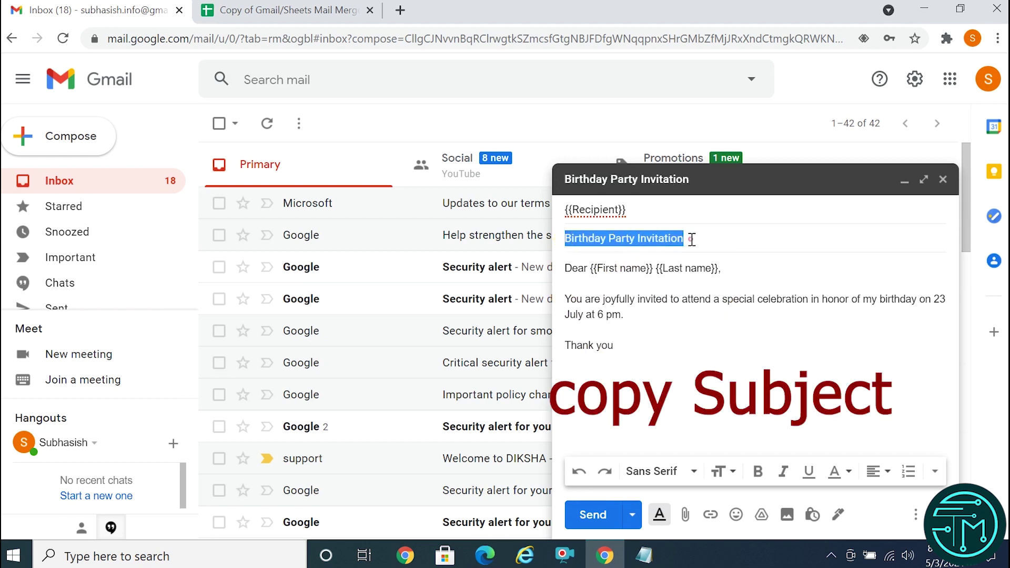
{"action": "right_click", "coordinate": [658, 239]}
{"action": "left_click", "coordinate": [699, 297]}
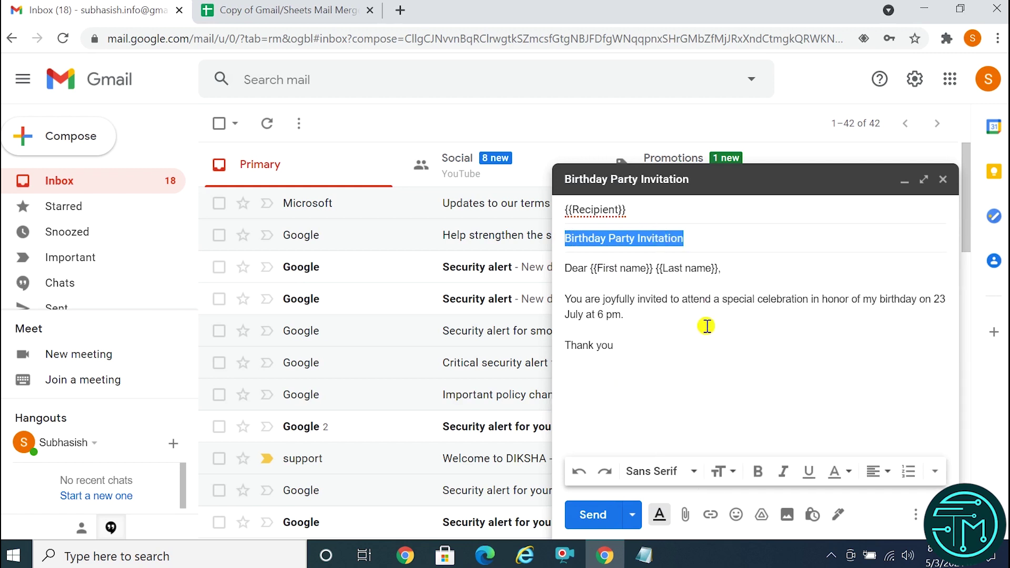
{"action": "left_click", "coordinate": [238, 11]}
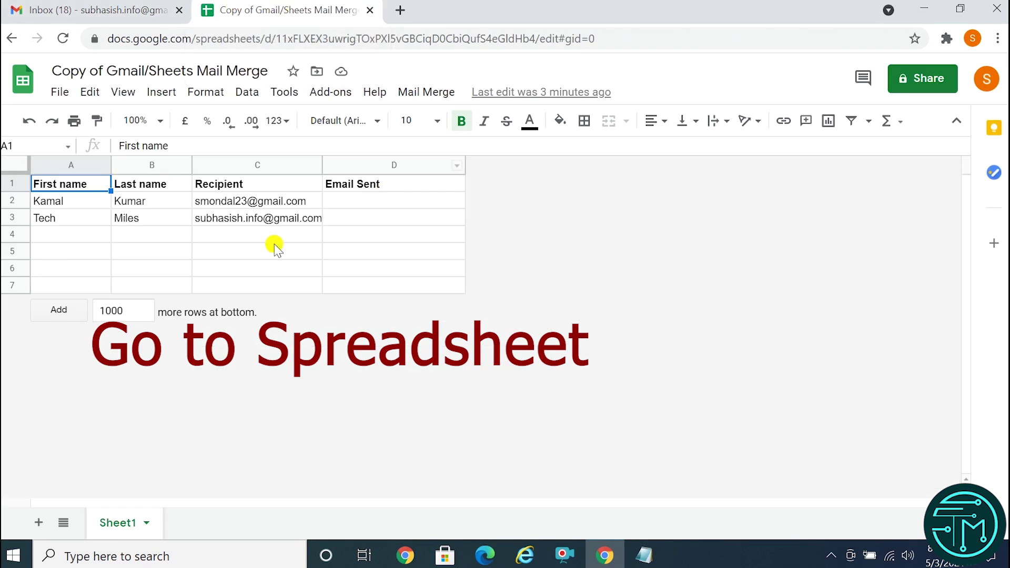
Choose Send Emails from the Mail Merge menu.
{"action": "left_click", "coordinate": [421, 96]}
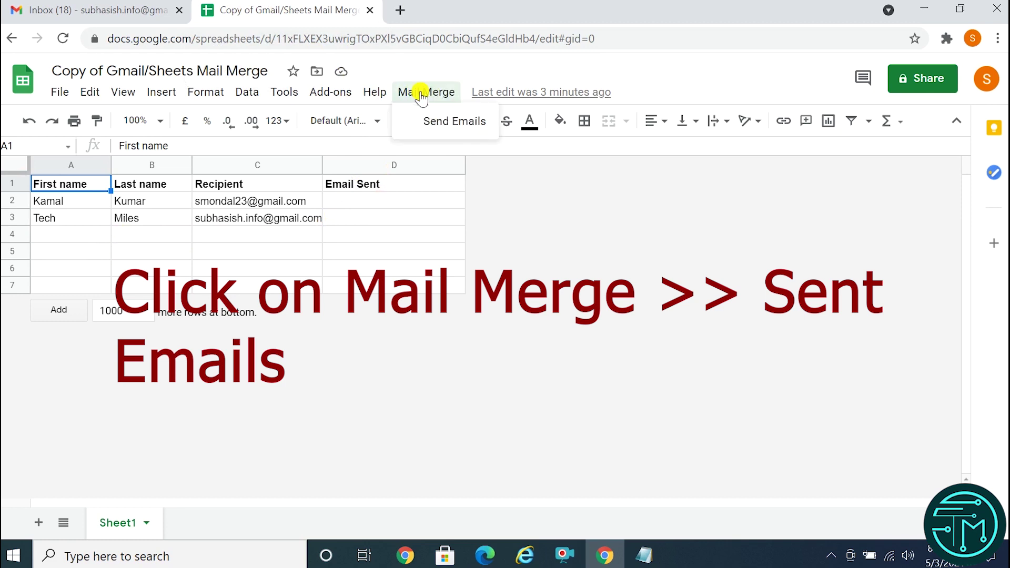
{"action": "left_click", "coordinate": [446, 122]}
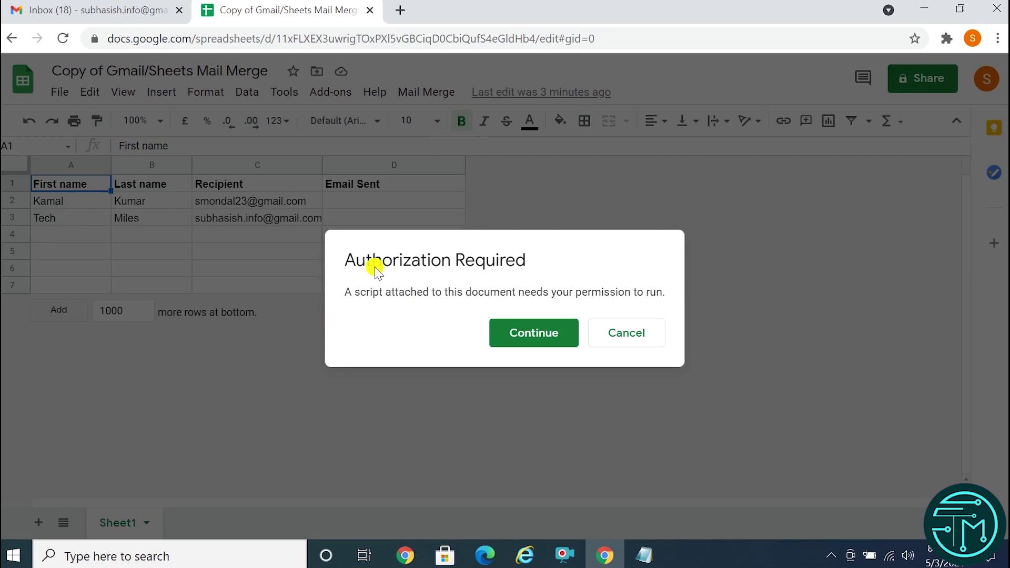
Authorize the Gmail/Sheets Mail Merge script with your account via Advanced > Go to (unsafe), then Allow.
{"action": "left_click", "coordinate": [531, 341]}
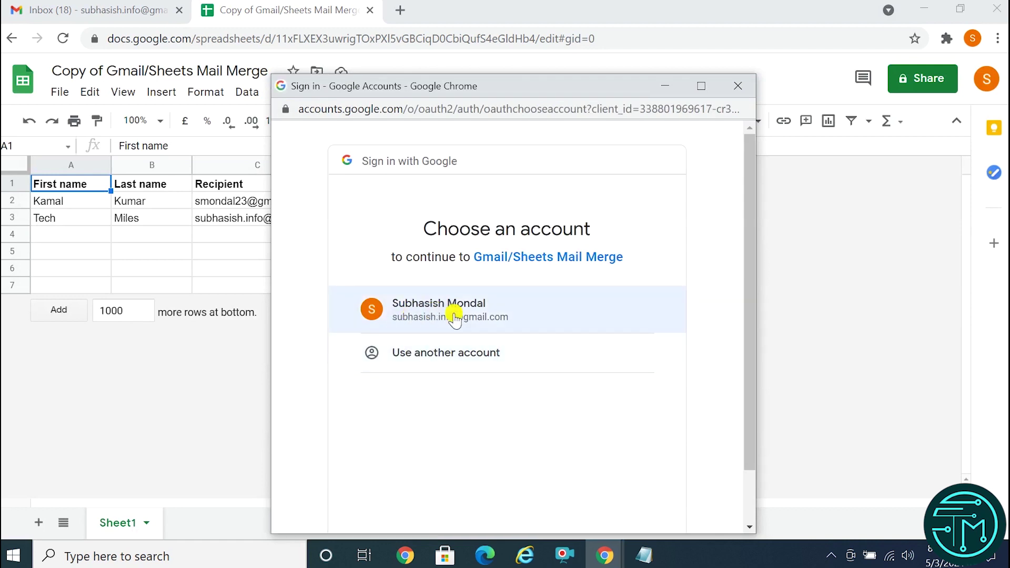
{"action": "left_click", "coordinate": [458, 312]}
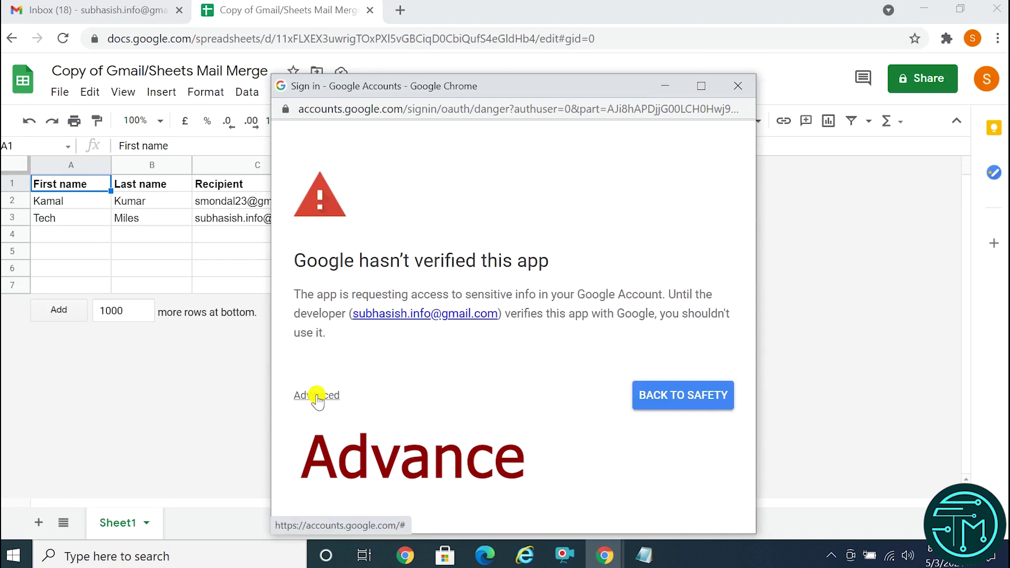
{"action": "left_click", "coordinate": [318, 398]}
{"action": "scroll", "coordinate": [474, 383], "scroll_direction": "down", "scroll_amount": 1}
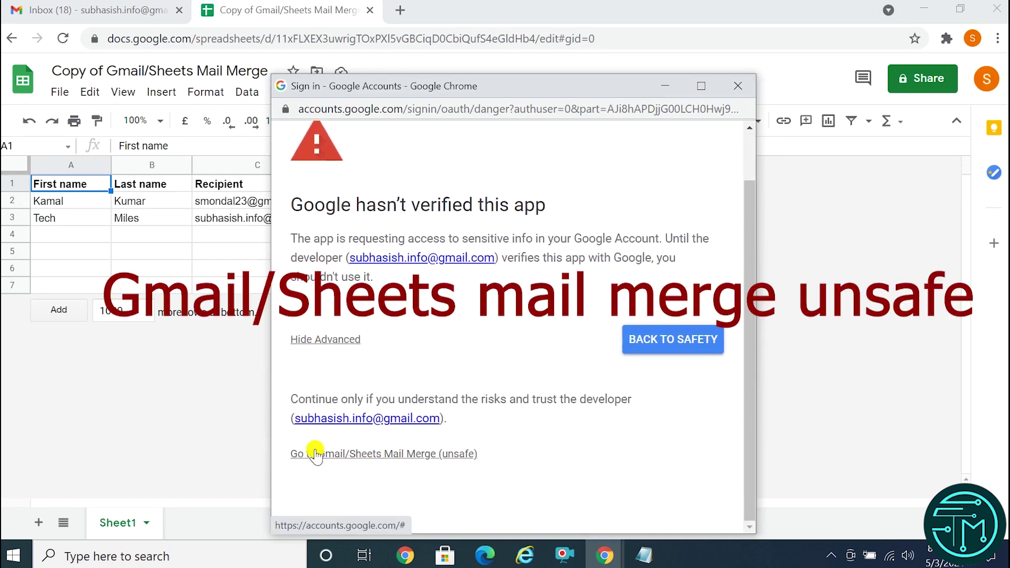
{"action": "left_click", "coordinate": [451, 453]}
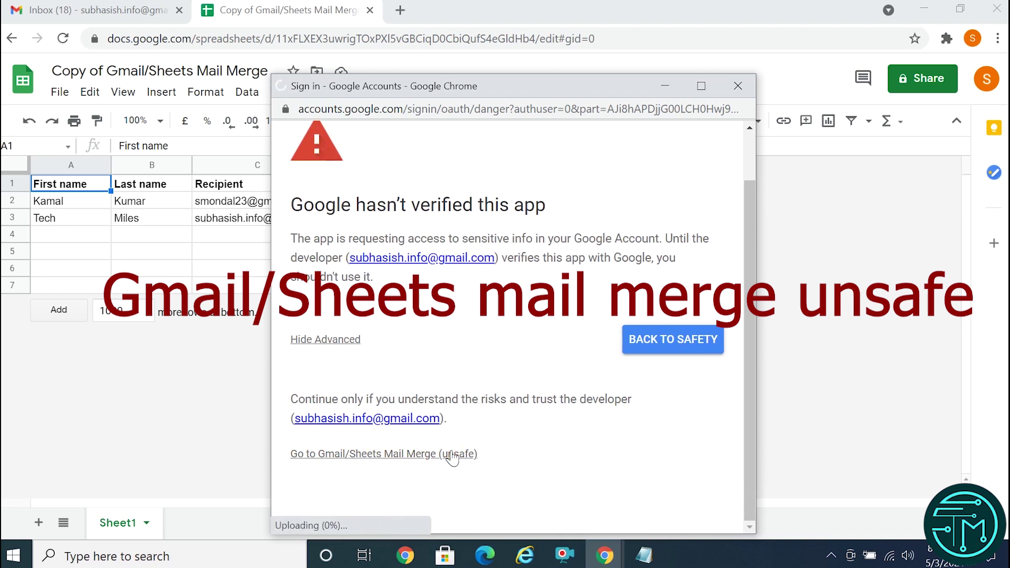
{"action": "scroll", "coordinate": [524, 420], "scroll_direction": "down", "scroll_amount": 5}
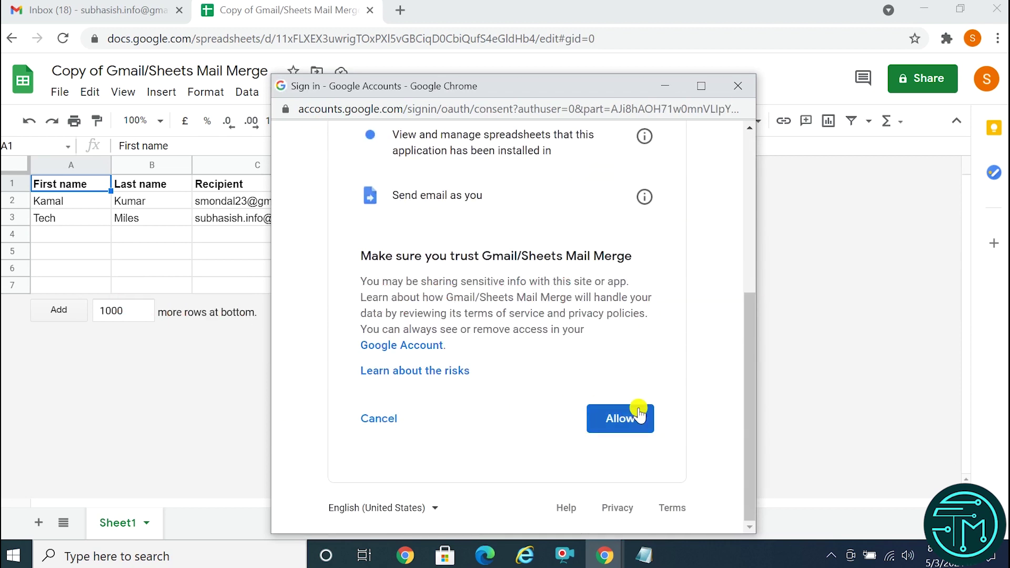
{"action": "left_click", "coordinate": [619, 429]}
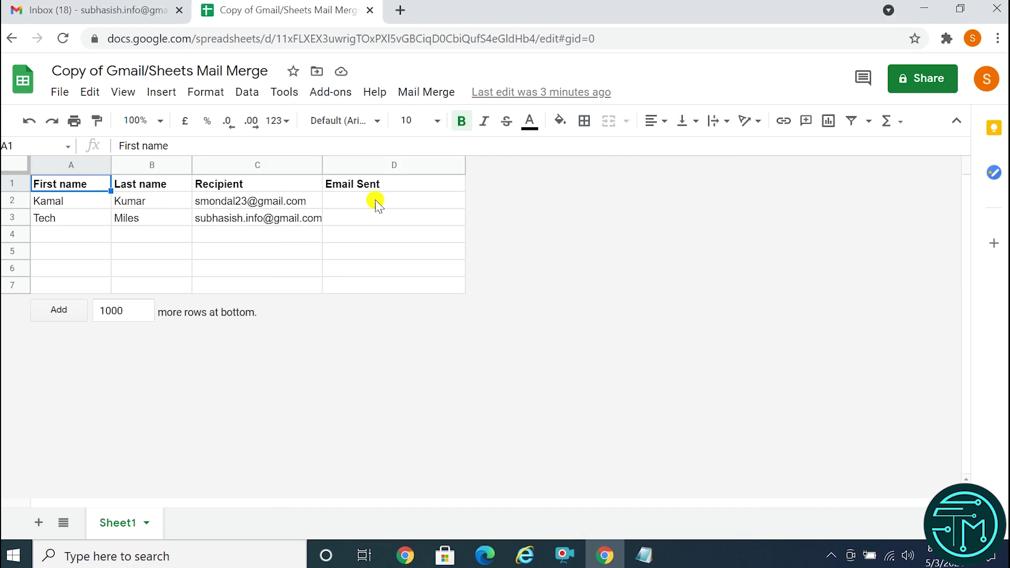
Run Send Emails with 'Birthday Party Invitation' pasted as the draft subject and confirm.
{"action": "left_click", "coordinate": [433, 95]}
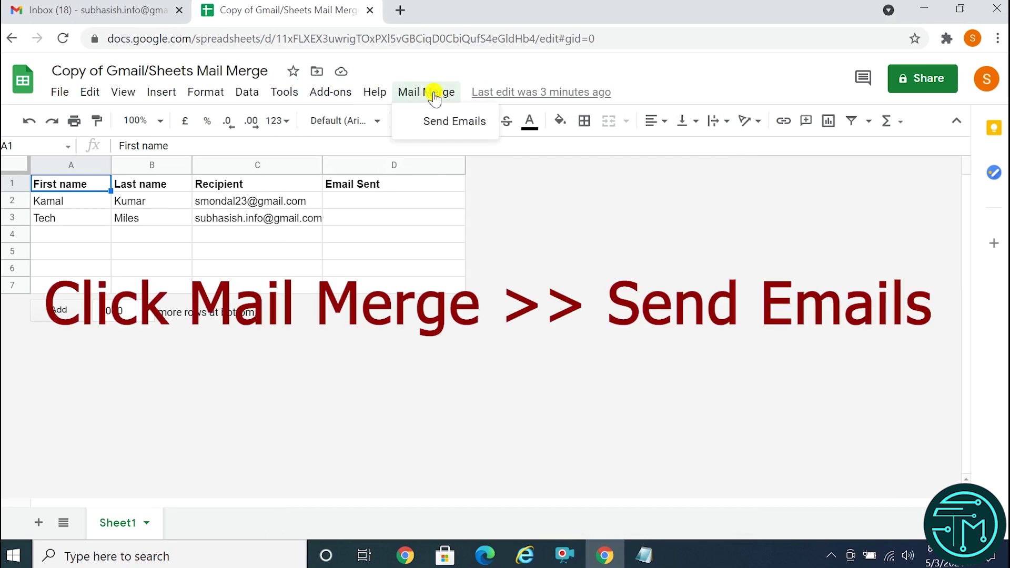
{"action": "left_click", "coordinate": [432, 120]}
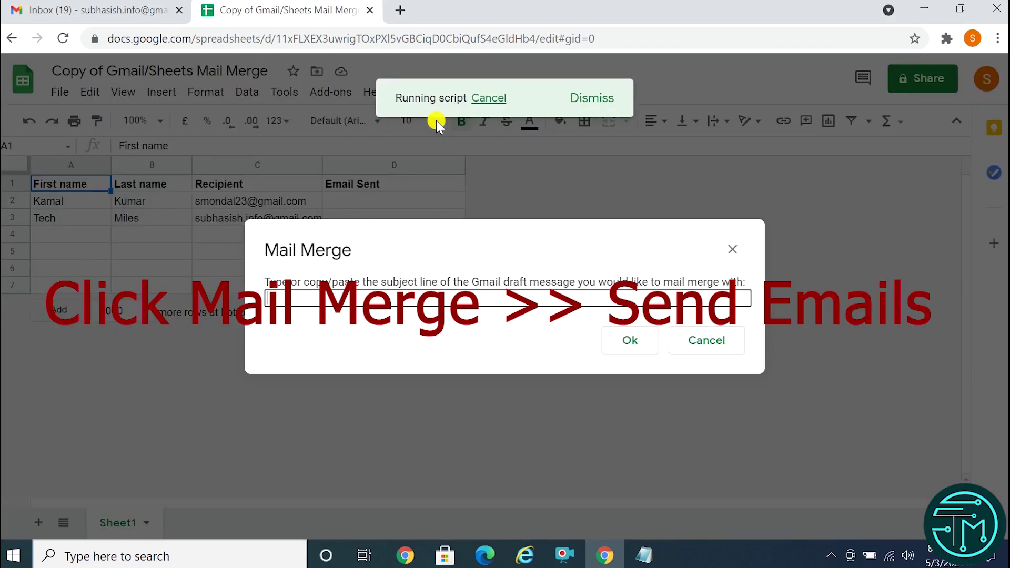
{"action": "right_click", "coordinate": [286, 296]}
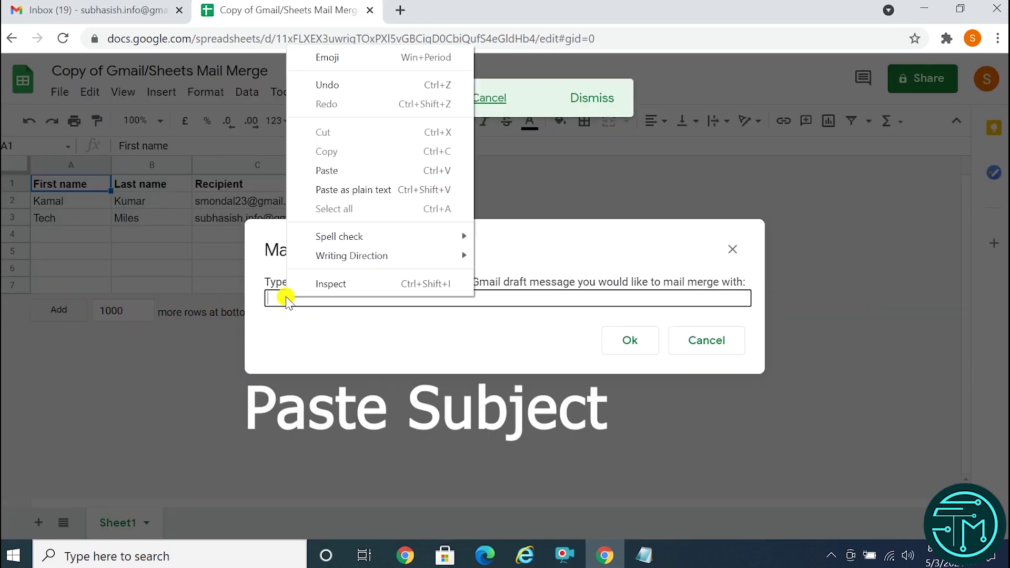
{"action": "left_click", "coordinate": [329, 171]}
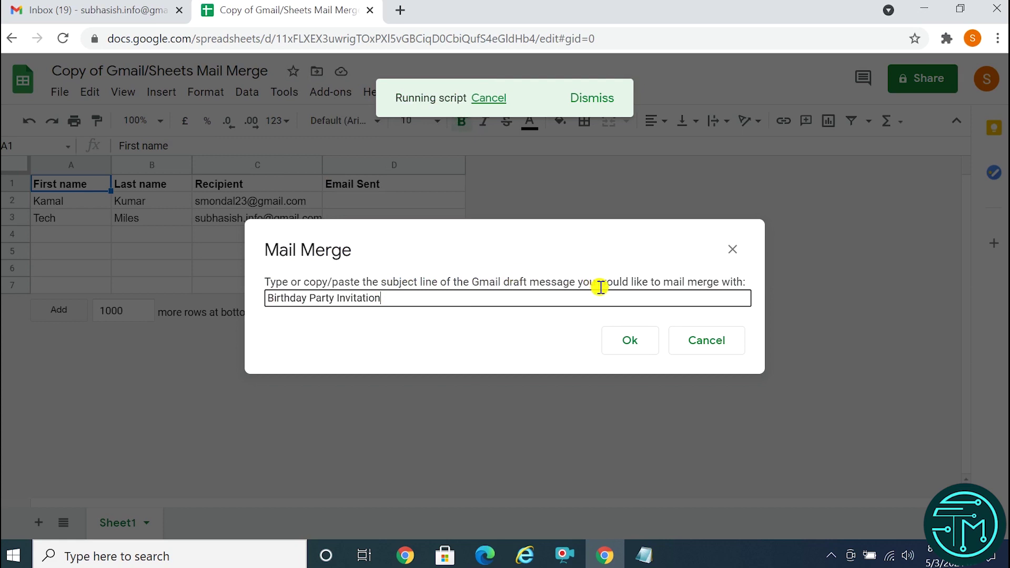
{"action": "left_click_drag", "start_coordinate": [316, 282], "coordinate": [611, 289]}
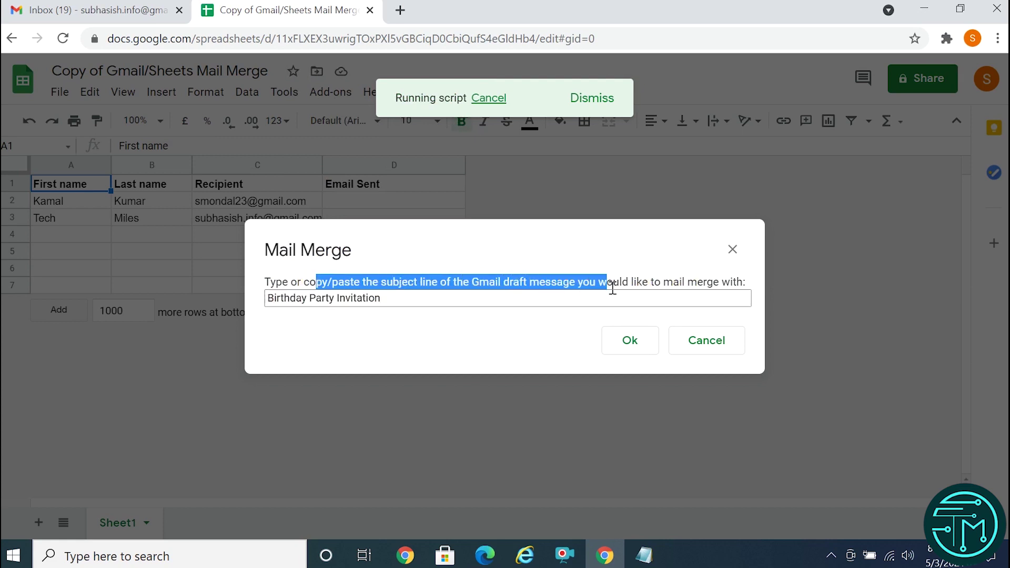
{"action": "left_click", "coordinate": [399, 301]}
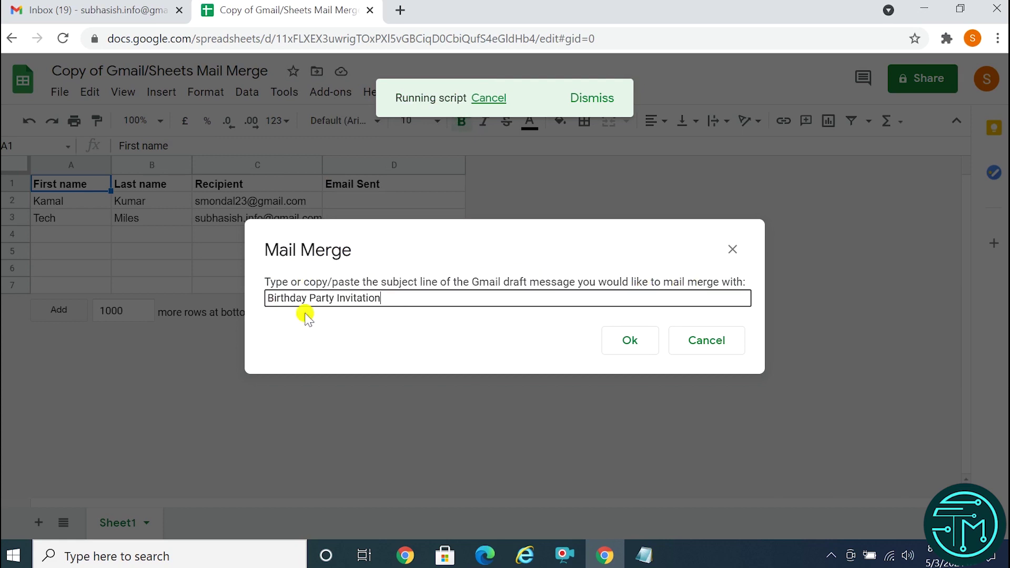
{"action": "left_click", "coordinate": [628, 346]}
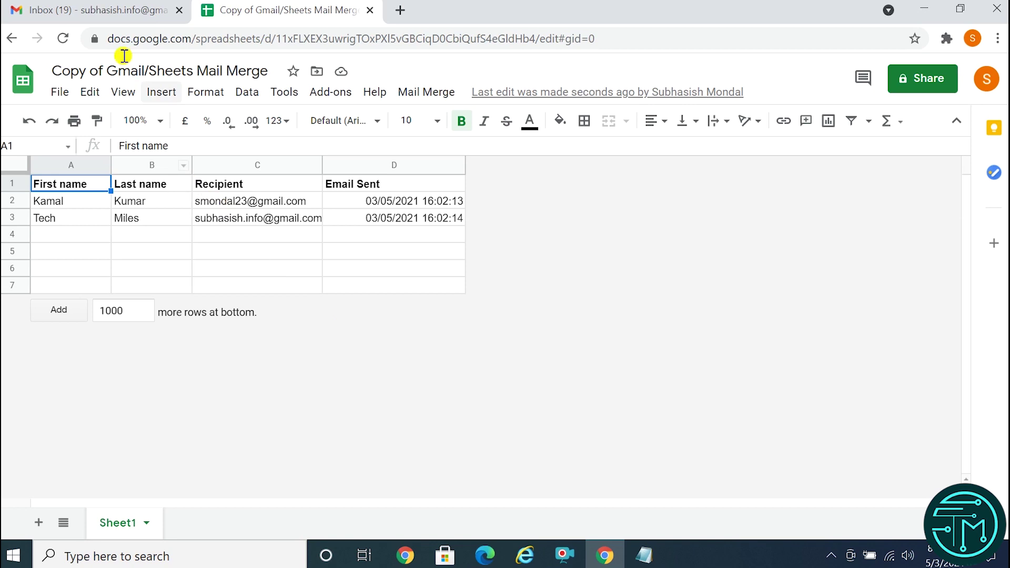
In Gmail, close the invitation draft and open the received Birthday Party Invitation.
{"action": "left_click", "coordinate": [86, 11]}
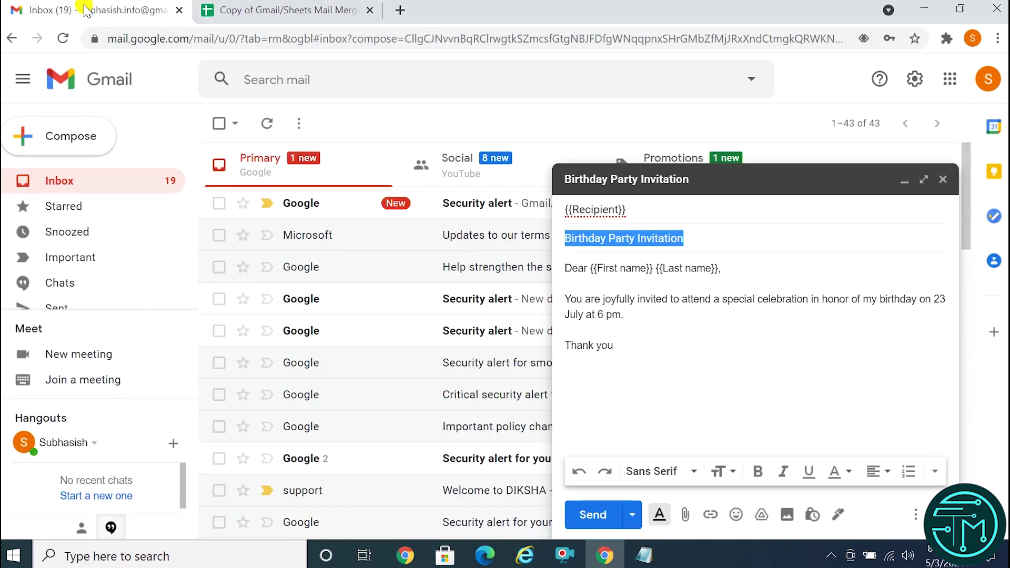
{"action": "left_click", "coordinate": [943, 179]}
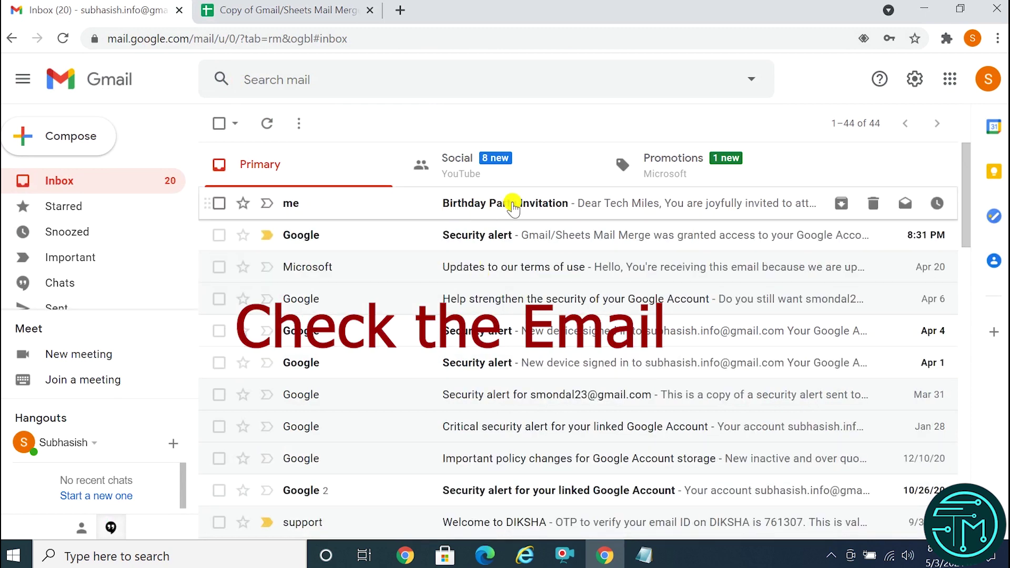
{"action": "left_click", "coordinate": [467, 209]}
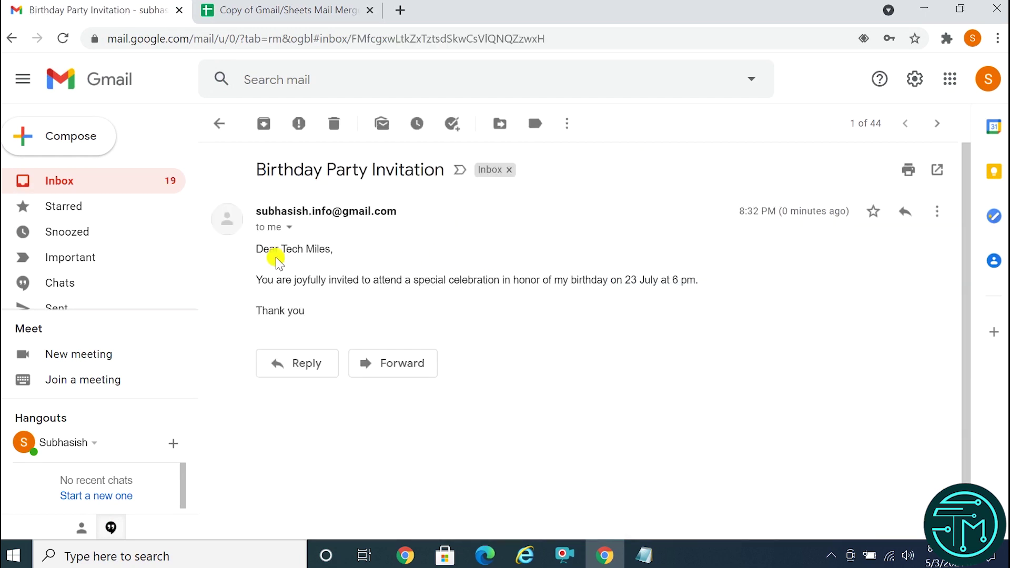
{"action": "left_click", "coordinate": [258, 280]}
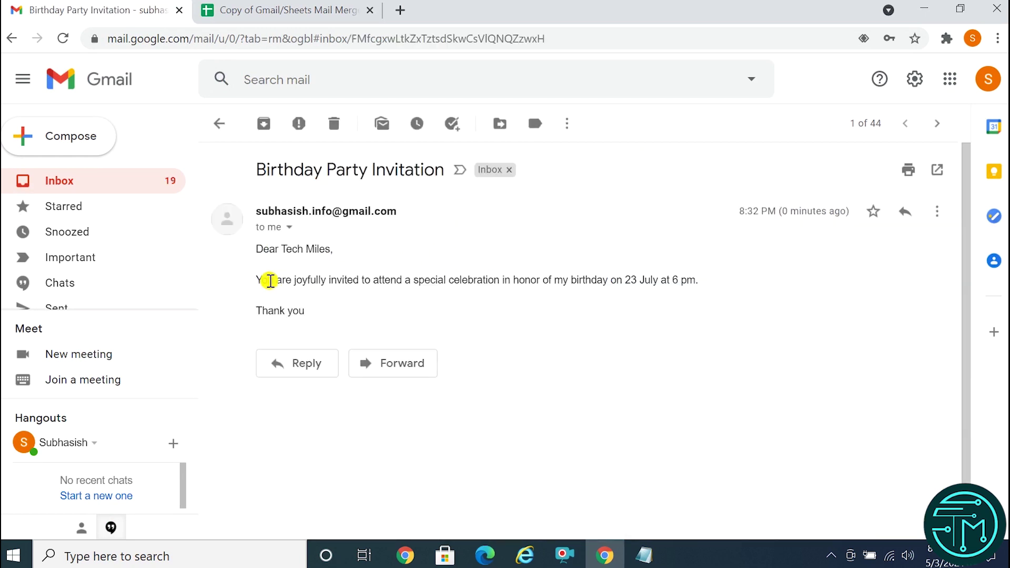
{"action": "left_click", "coordinate": [275, 8]}
{"action": "left_click", "coordinate": [58, 221]}
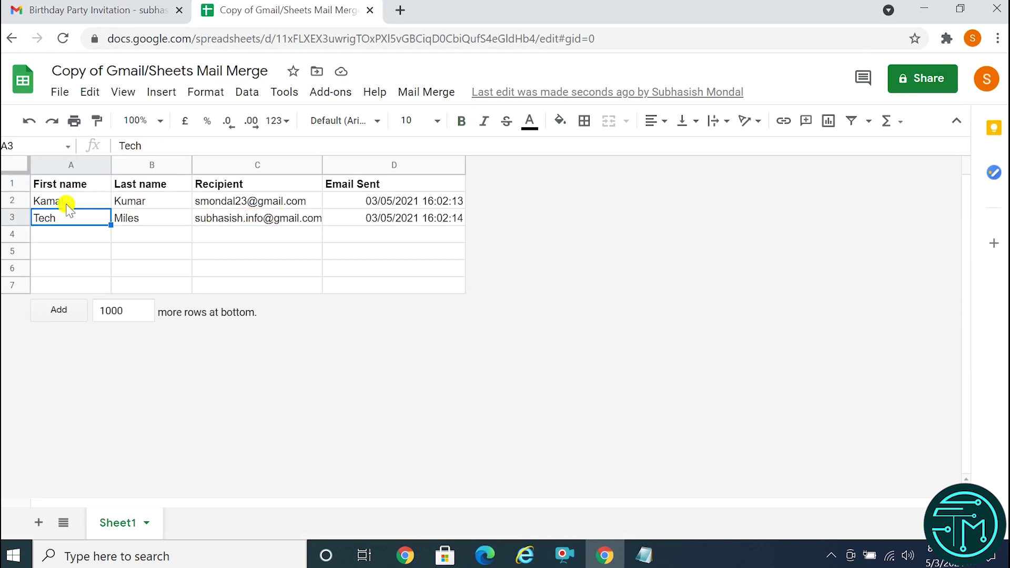
{"action": "left_click", "coordinate": [67, 204]}
{"action": "left_click", "coordinate": [93, 9]}
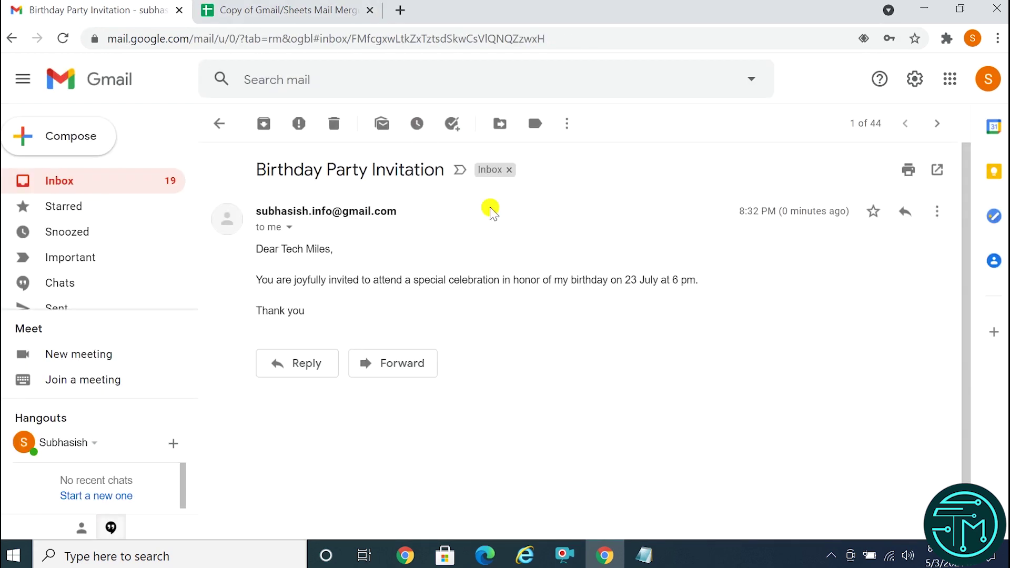
{"action": "left_click", "coordinate": [988, 79]}
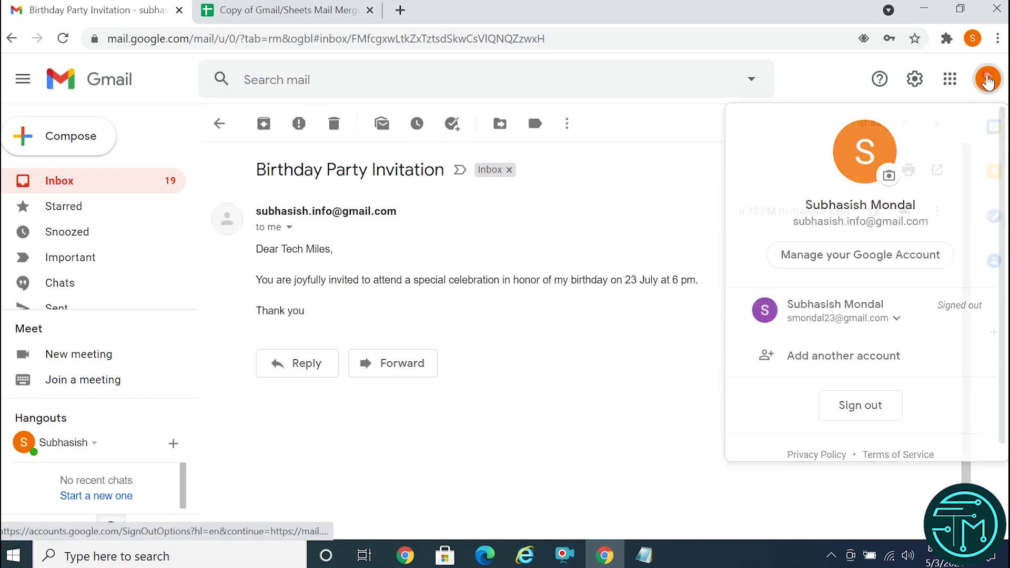
Sign in to the signed-out second Google account by entering its password.
{"action": "left_click", "coordinate": [826, 321]}
{"action": "left_click", "coordinate": [805, 351]}
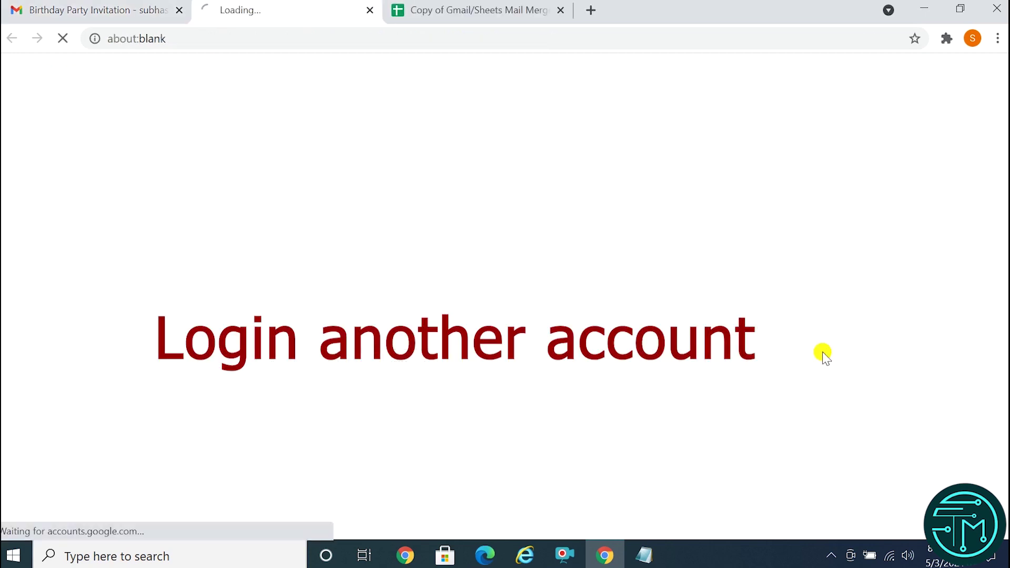
{"action": "left_click", "coordinate": [611, 310]}
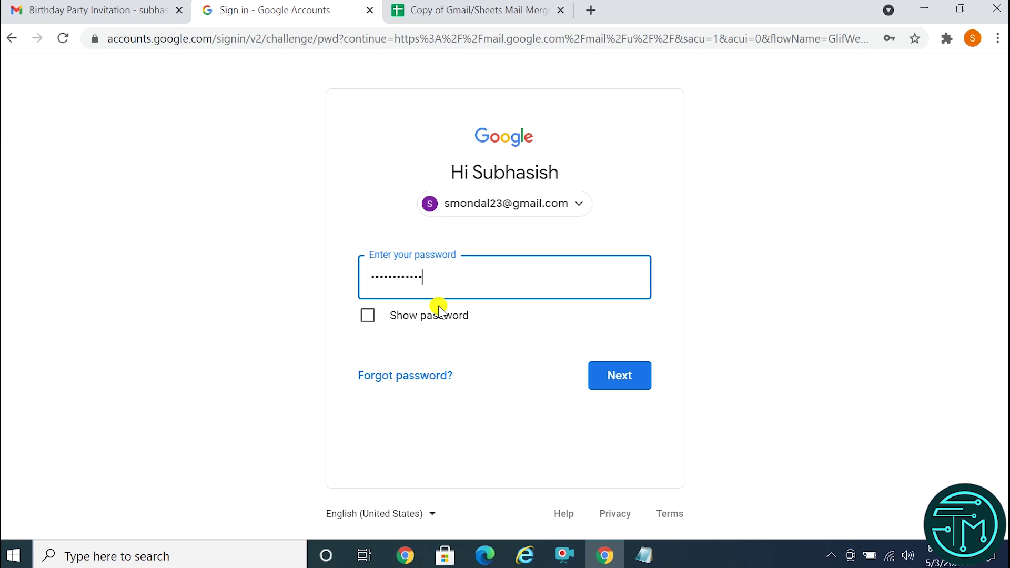
{"action": "left_click", "coordinate": [620, 375]}
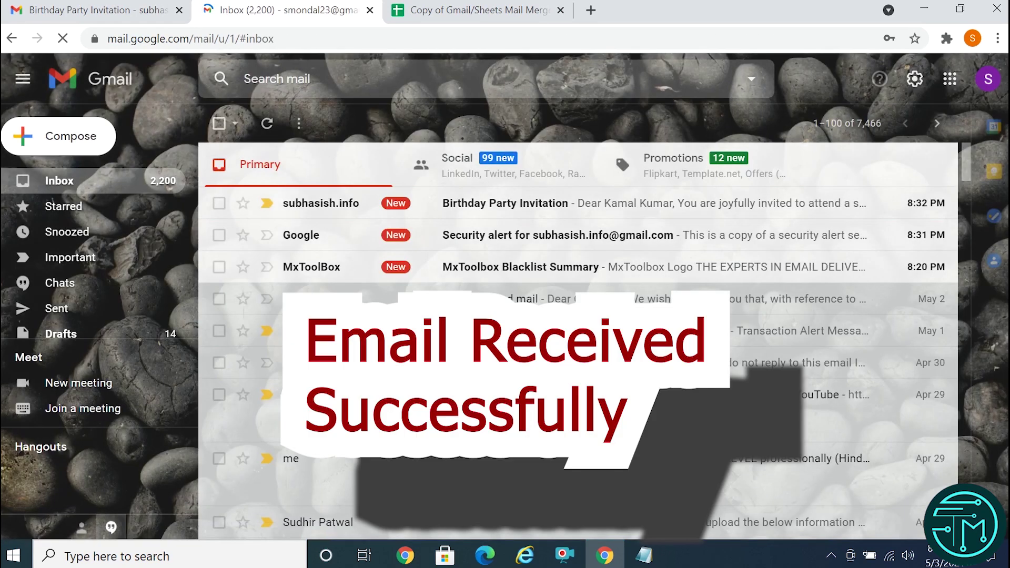
Open the Birthday Party Invitation in the second account and check the greeting's recipient name.
{"action": "left_click", "coordinate": [518, 204]}
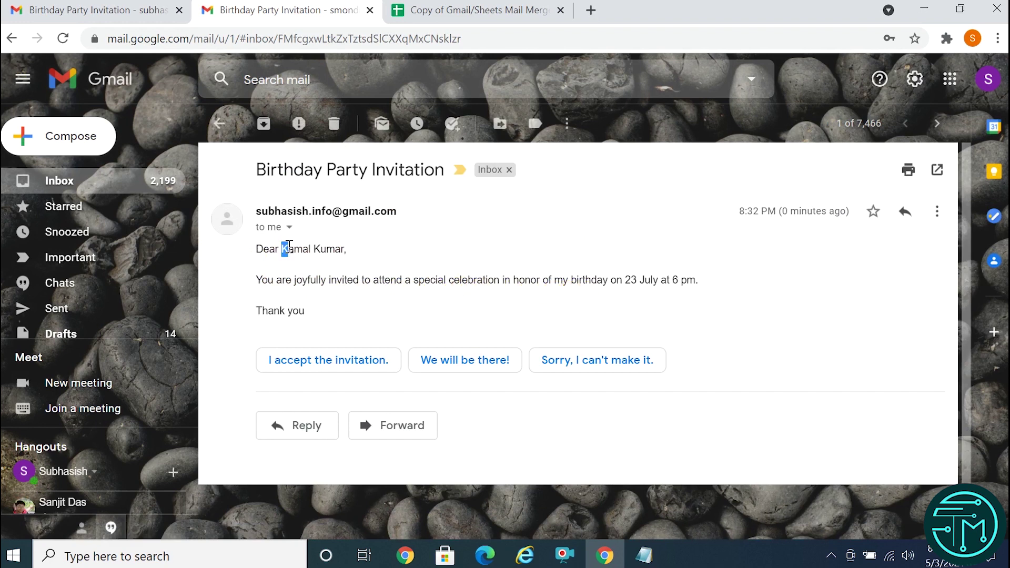
{"action": "left_click_drag", "start_coordinate": [285, 248], "coordinate": [337, 248]}
{"action": "left_click", "coordinate": [401, 269]}
{"action": "left_click_drag", "start_coordinate": [276, 248], "coordinate": [342, 247]}
{"action": "left_click", "coordinate": [381, 274]}
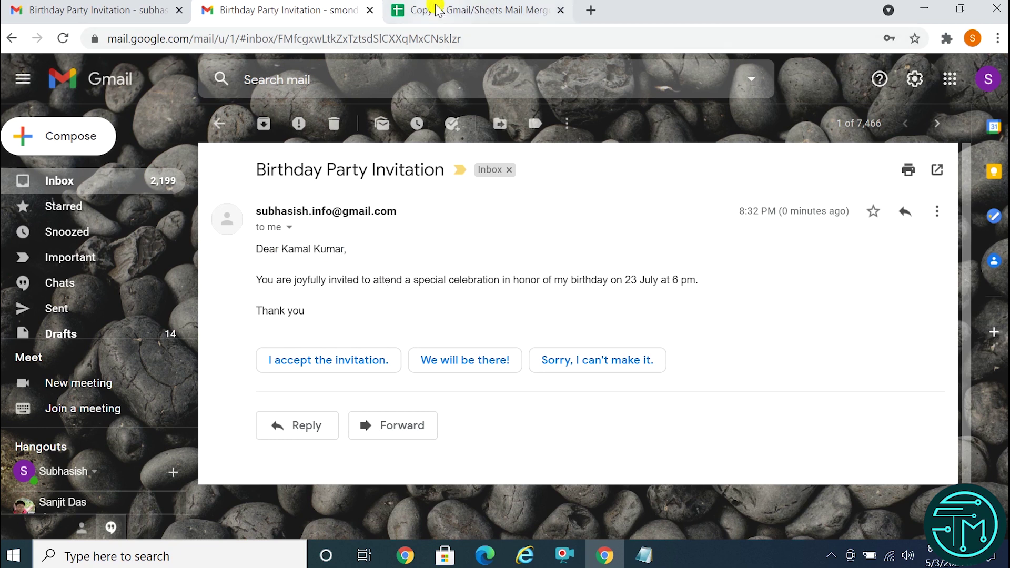
Cross-check the greeting against cell C2 and the first account's copy of the invitation.
{"action": "left_click", "coordinate": [436, 7]}
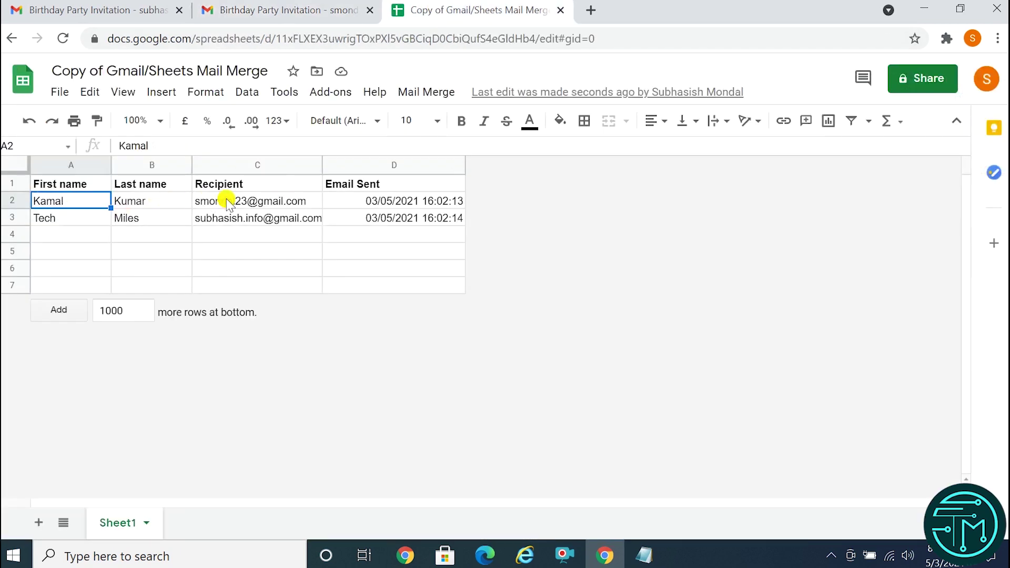
{"action": "left_click", "coordinate": [254, 201]}
{"action": "left_click", "coordinate": [262, 7]}
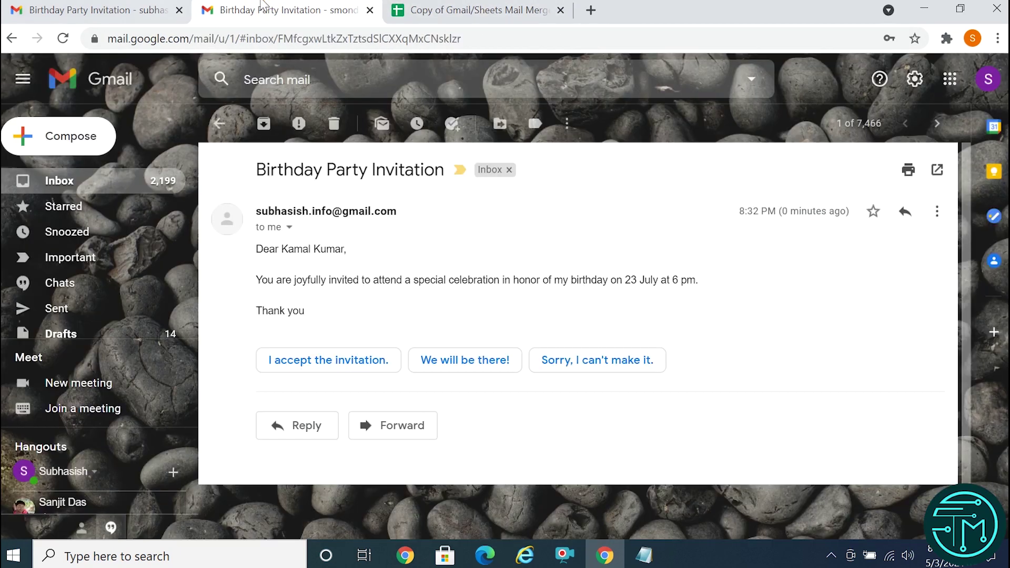
{"action": "left_click_drag", "start_coordinate": [267, 248], "coordinate": [332, 249]}
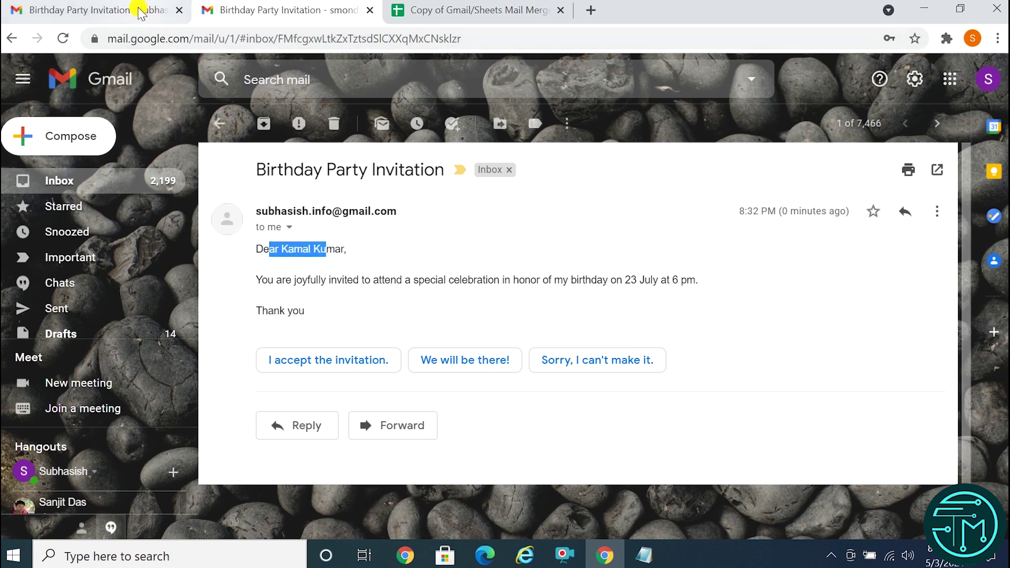
{"action": "left_click", "coordinate": [135, 9]}
{"action": "left_click_drag", "start_coordinate": [263, 247], "coordinate": [308, 246]}
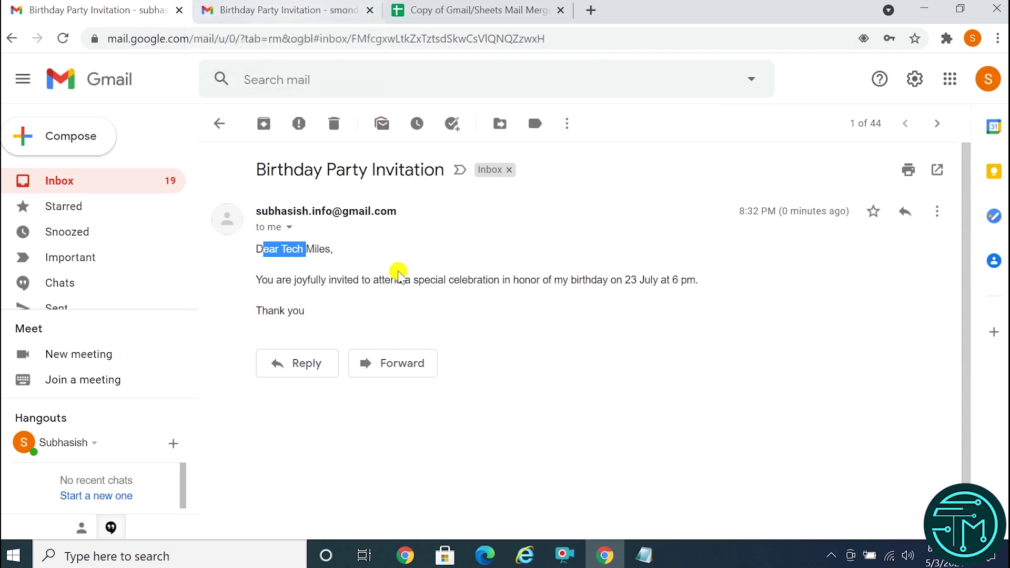
{"action": "left_click", "coordinate": [583, 319]}
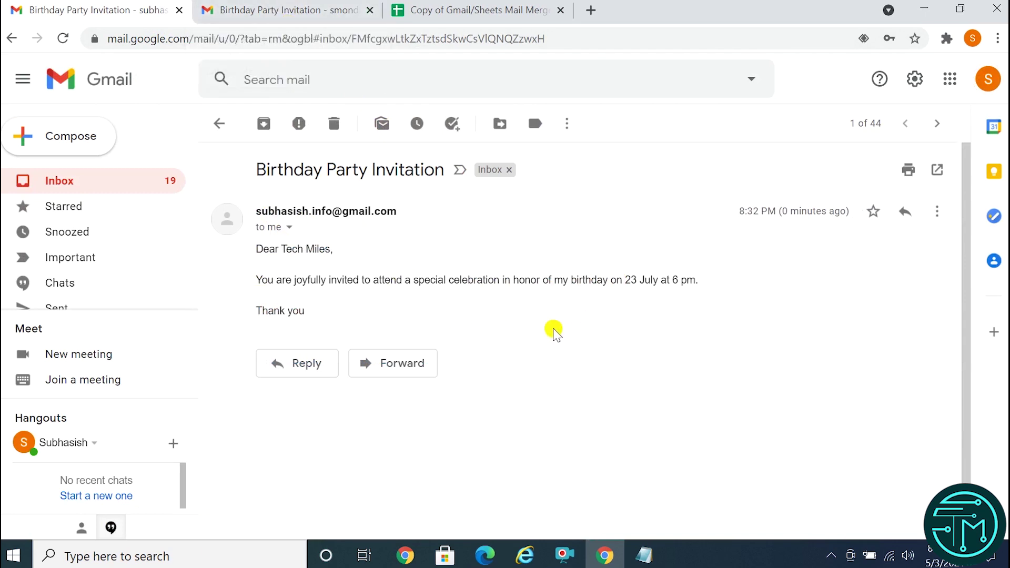